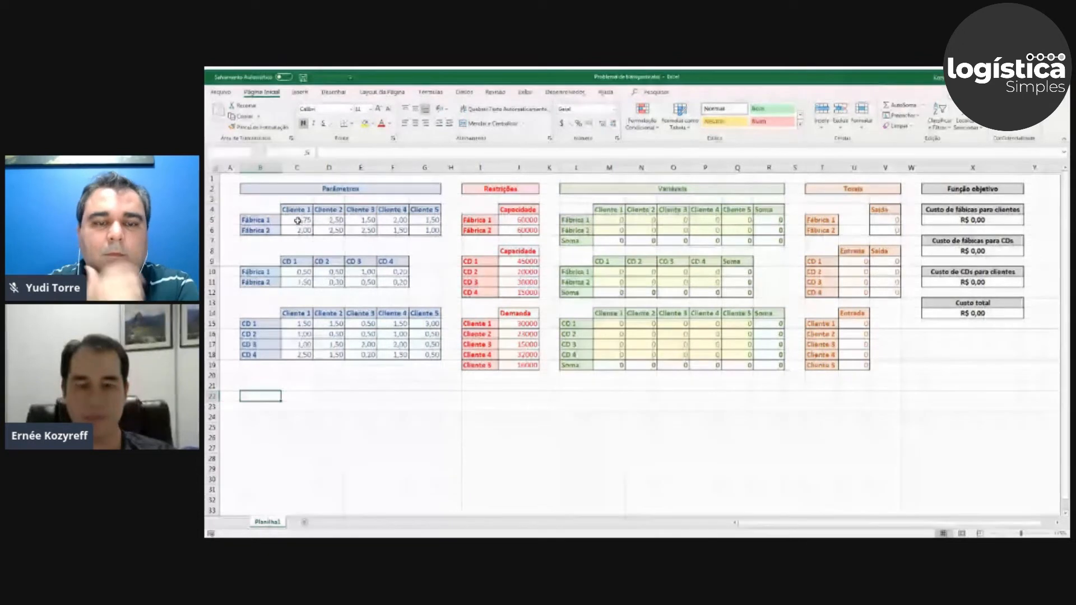
# Review the unit cost tables under Parâmetros, from factories to clients, factories to CDs and CDs to clients (C5:G18).
pyautogui.click(272, 188)
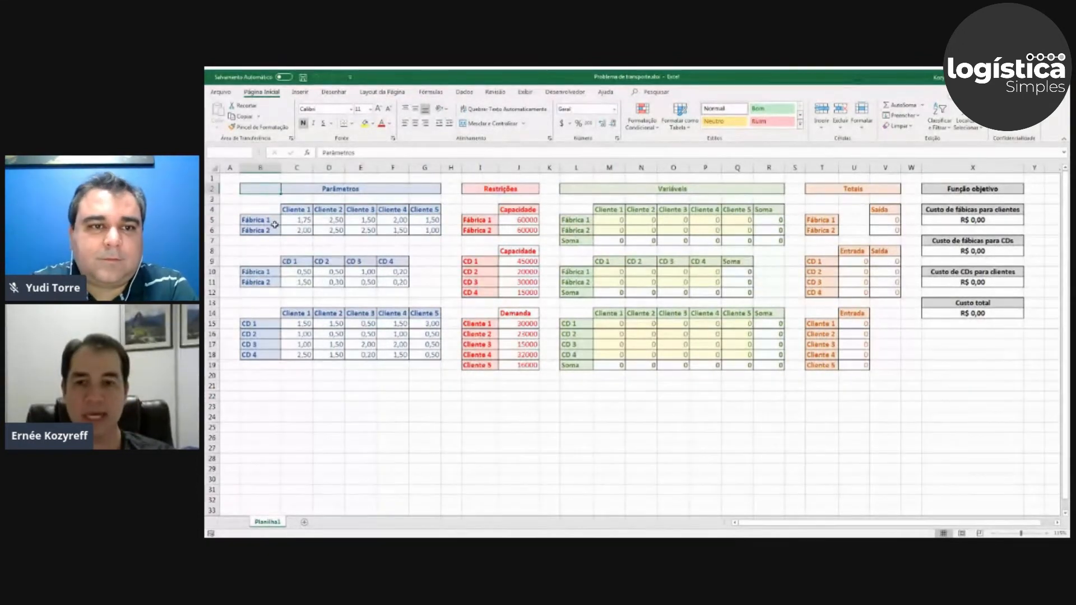
pyautogui.moveTo(302, 221); pyautogui.dragTo(409, 230)
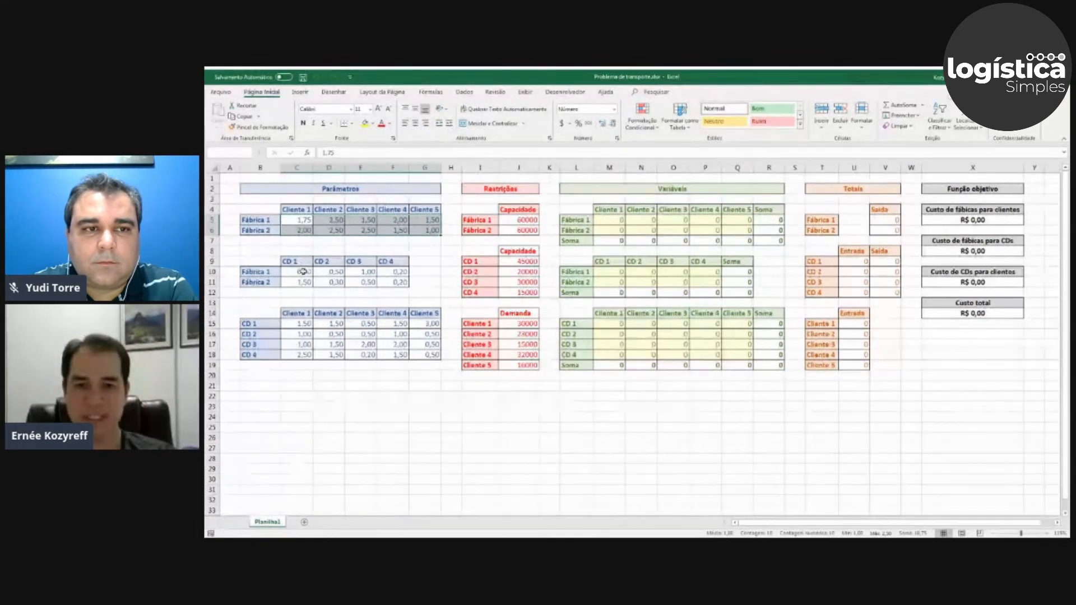
pyautogui.moveTo(436, 354); pyautogui.dragTo(297, 220)
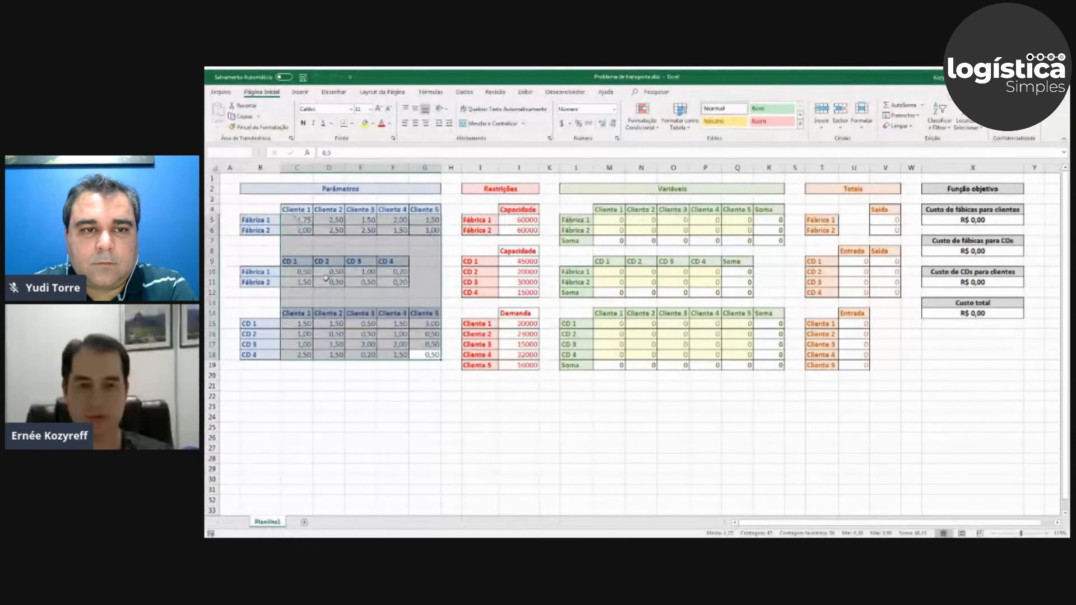
pyautogui.click(415, 376)
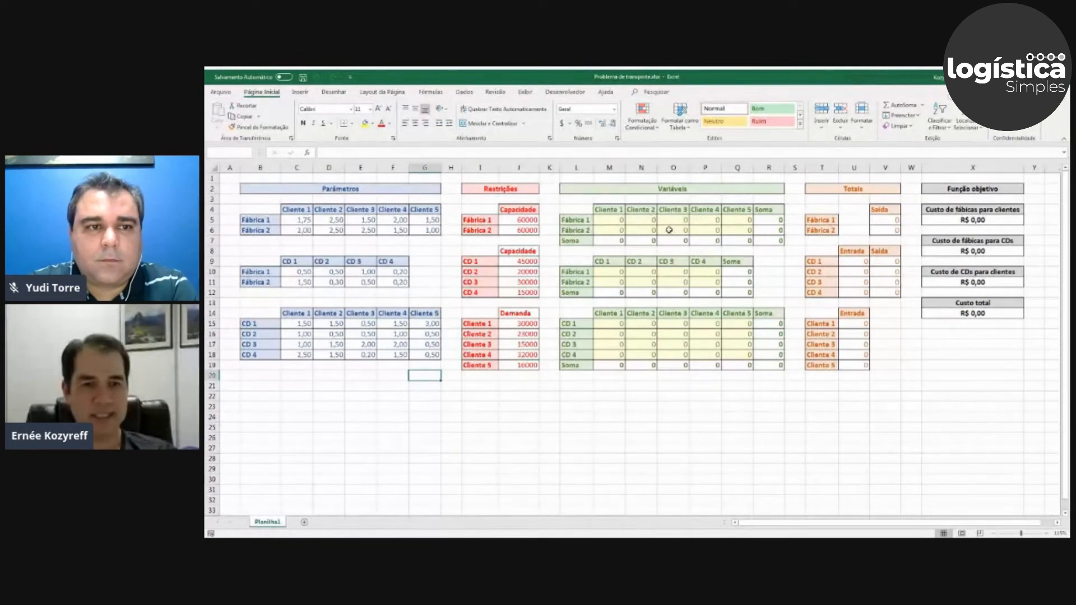
# Examine the factory-to-client decision cells under Variáveis, going through Fábrica 1's cells for Cliente 1 to Cliente 4.
pyautogui.moveTo(618, 218); pyautogui.dragTo(740, 227)
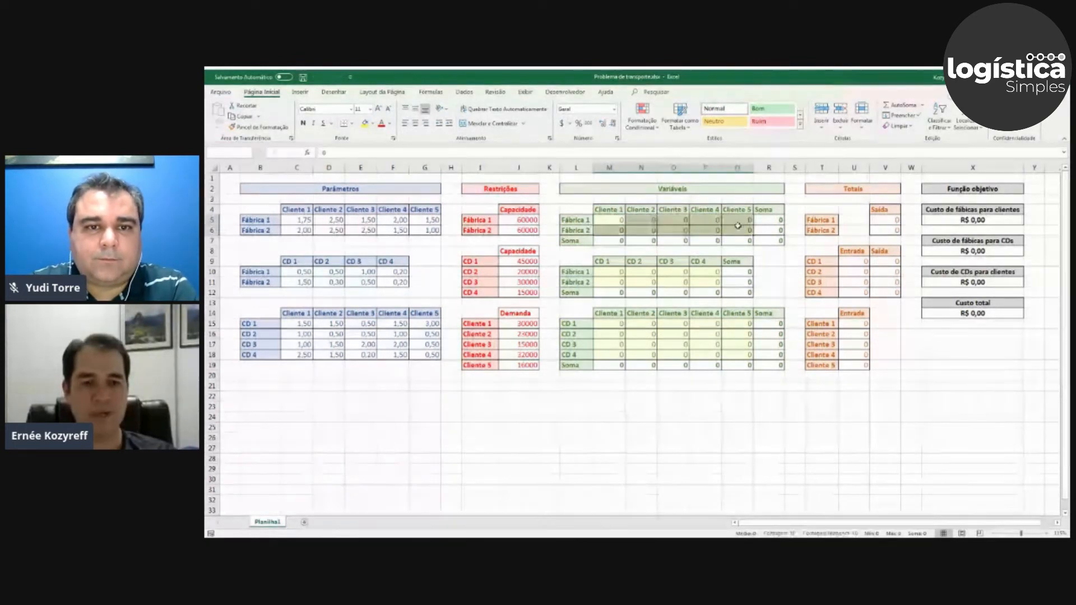
pyautogui.click(629, 278)
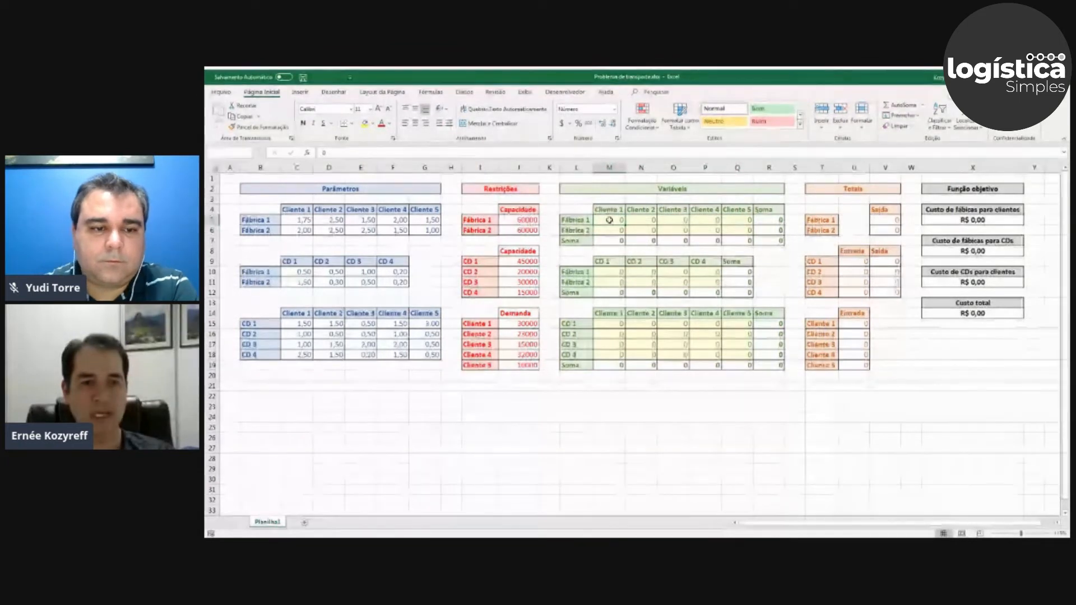
pyautogui.click(644, 219)
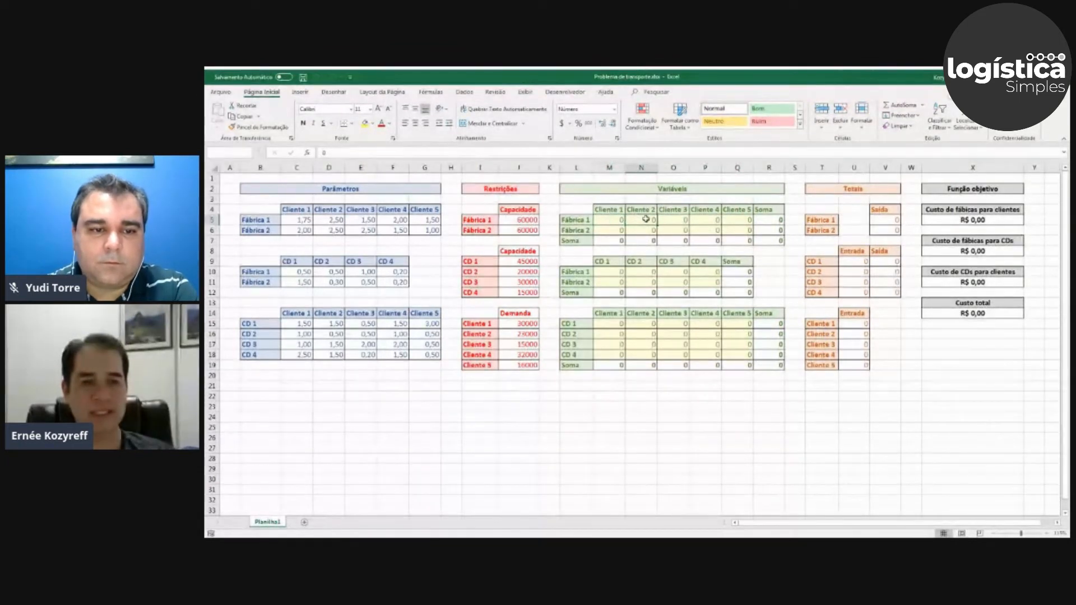
pyautogui.click(671, 220)
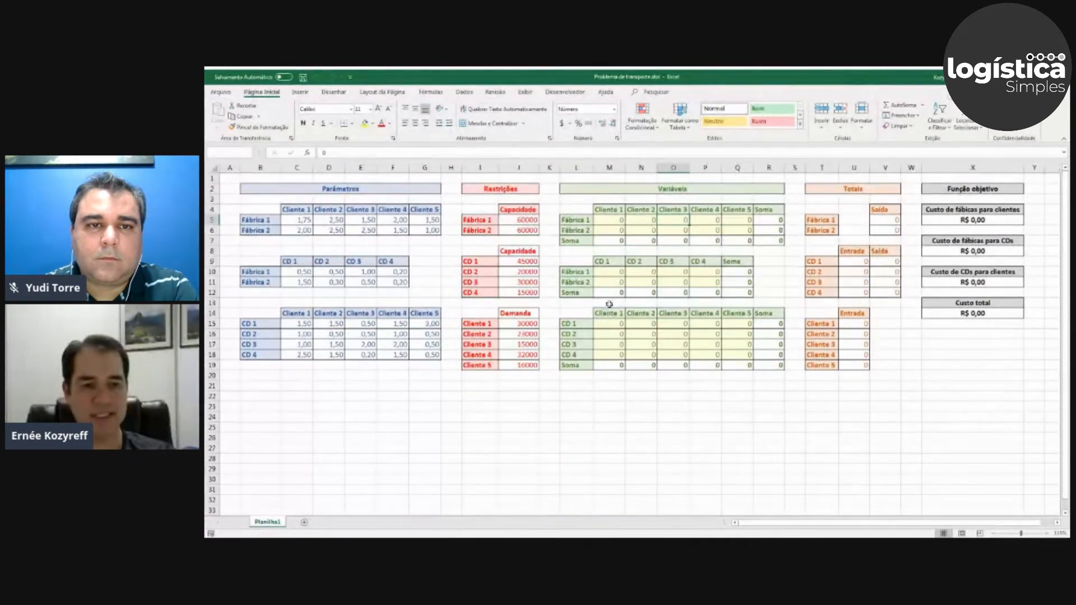
pyautogui.click(768, 379)
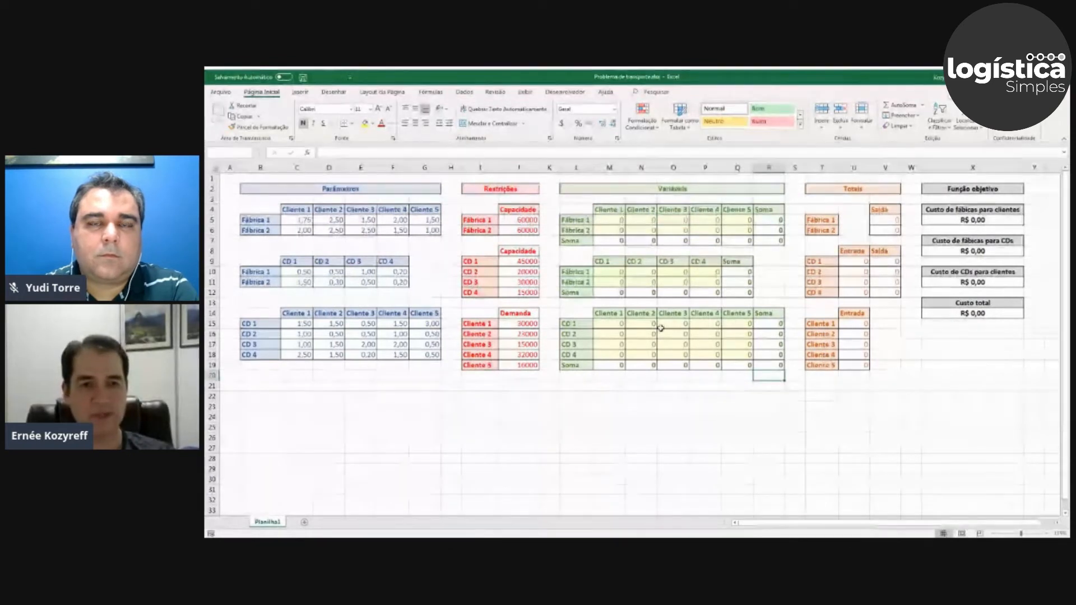
pyautogui.click(619, 220)
pyautogui.click(641, 220)
pyautogui.click(671, 221)
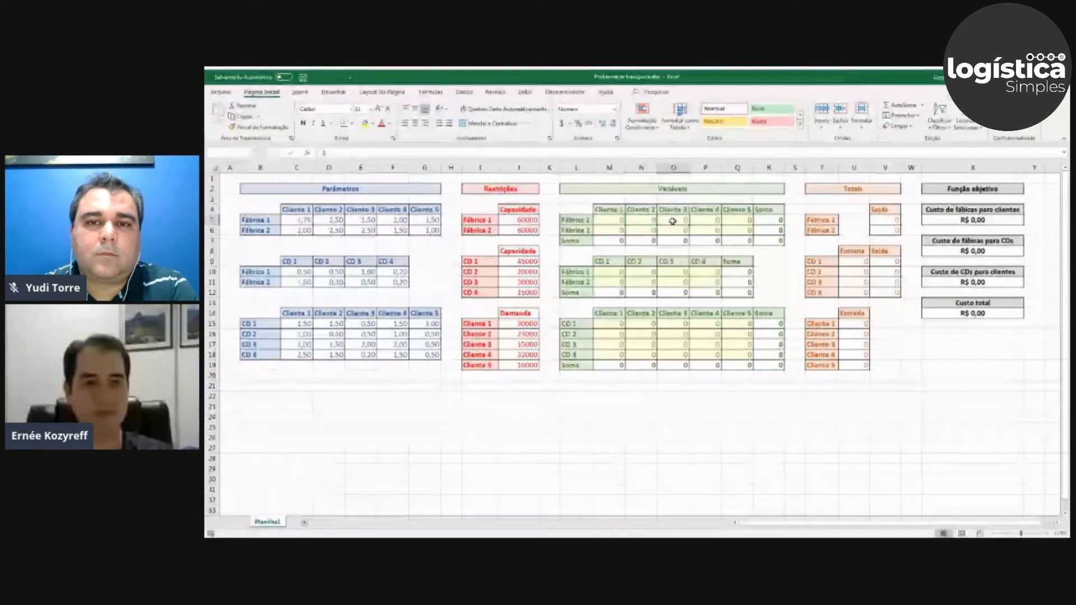
pyautogui.click(704, 220)
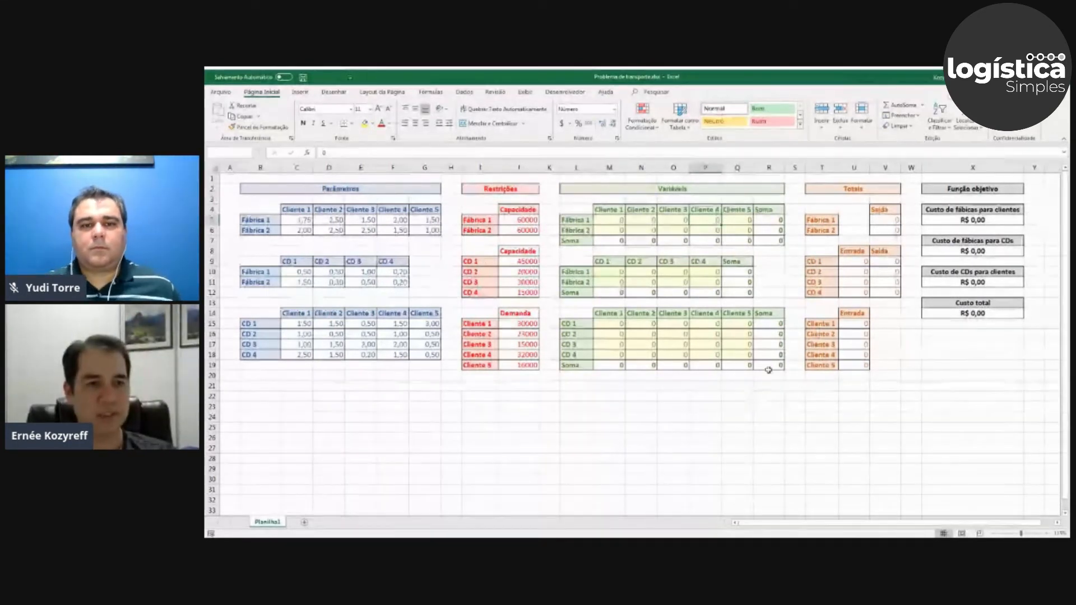
# Inspect Fábrica 1's Saída total in V5 and the row-sum formulas for its client and CD shipments in R5 and Q10.
pyautogui.click(878, 222)
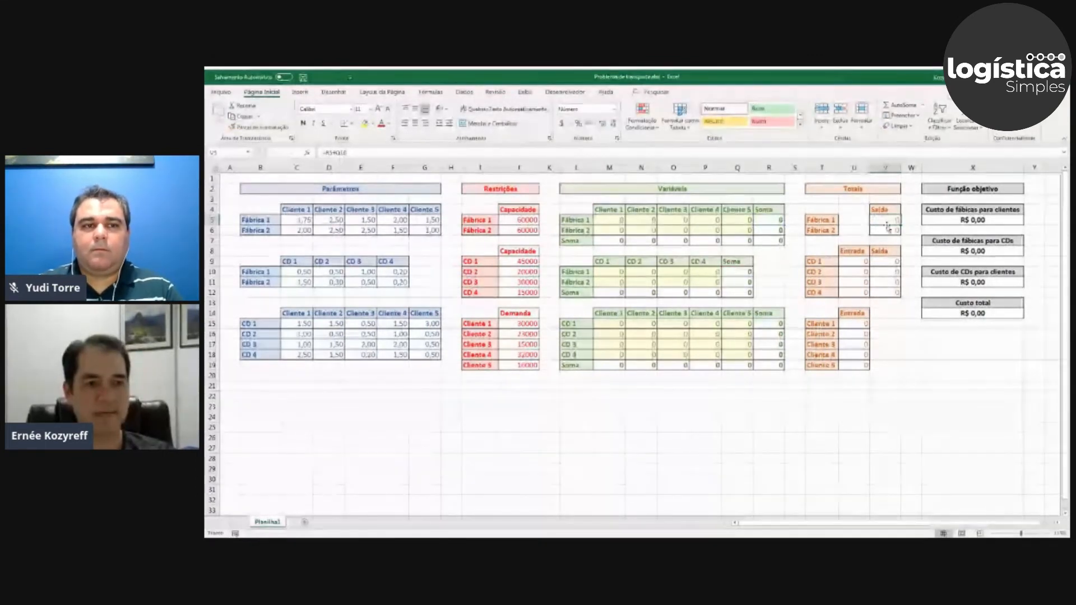
pyautogui.click(772, 220)
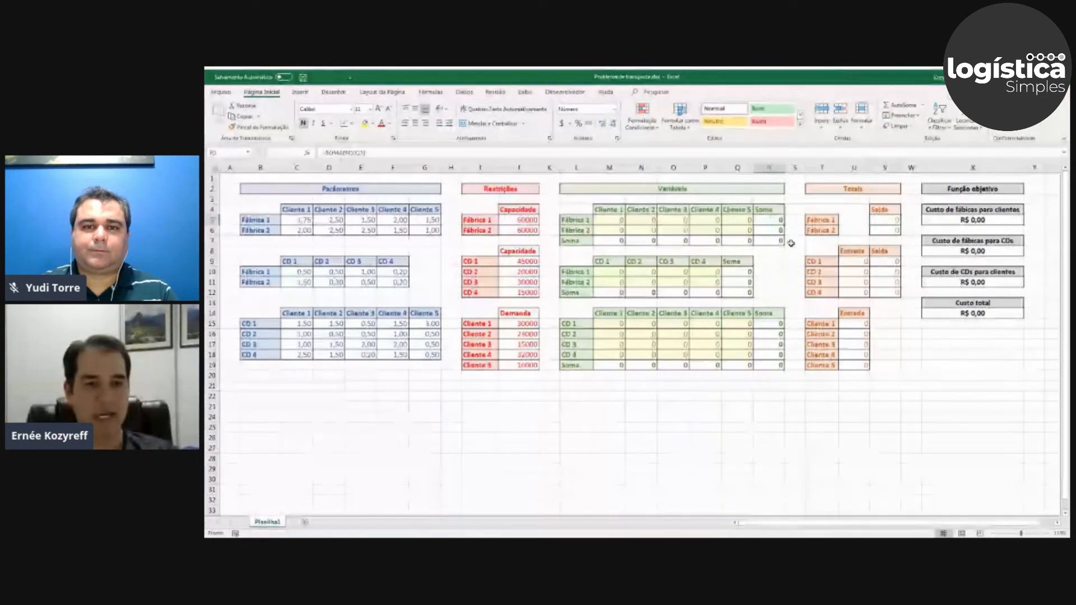
pyautogui.doubleClick(772, 220)
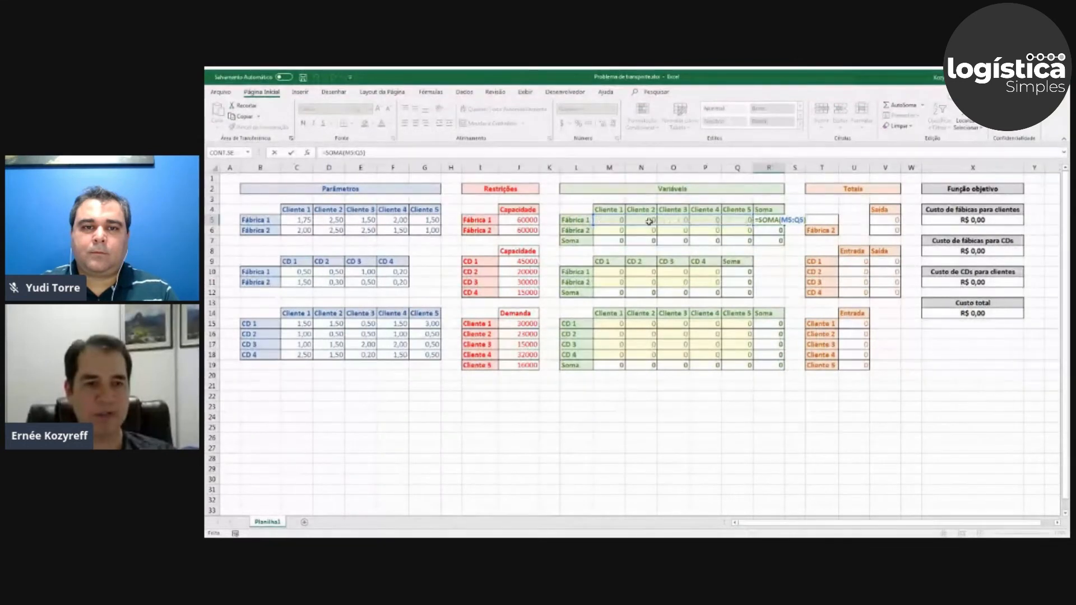
pyautogui.press('Escape')
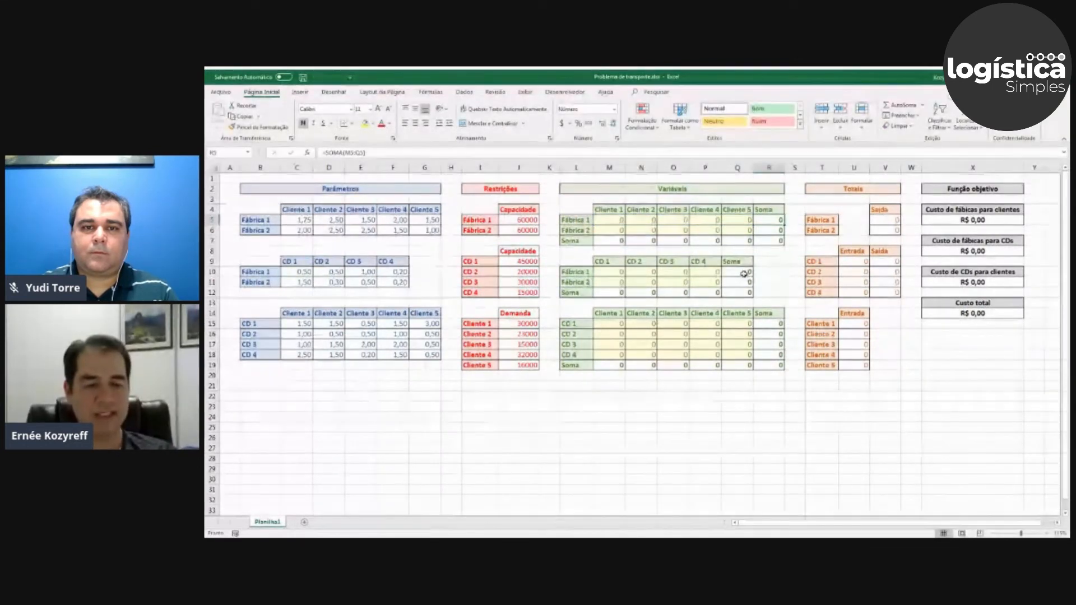
pyautogui.click(744, 273)
pyautogui.press('F2')
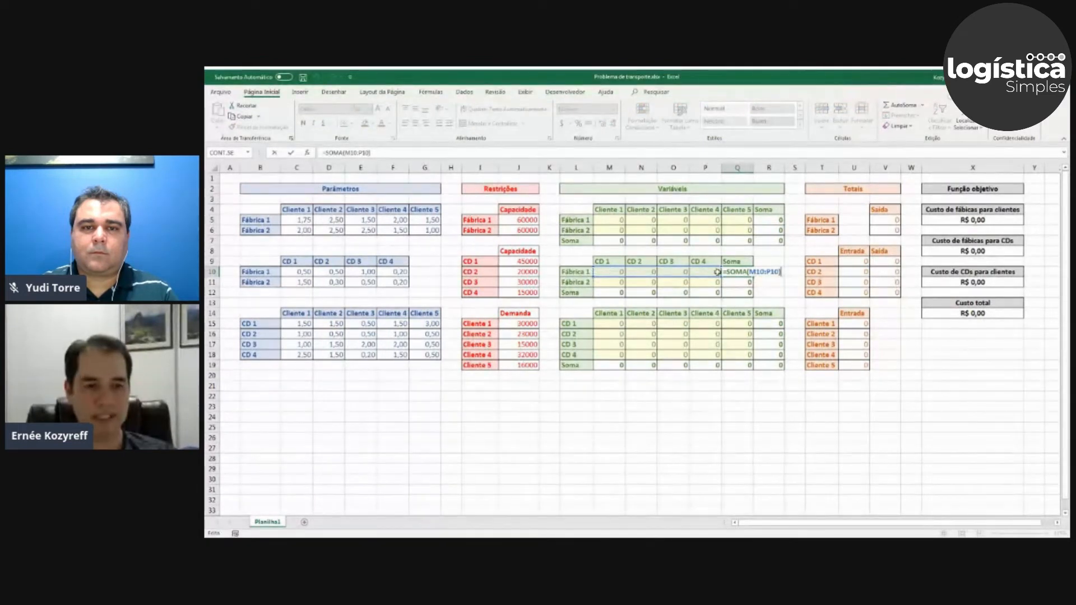
pyautogui.press('Escape')
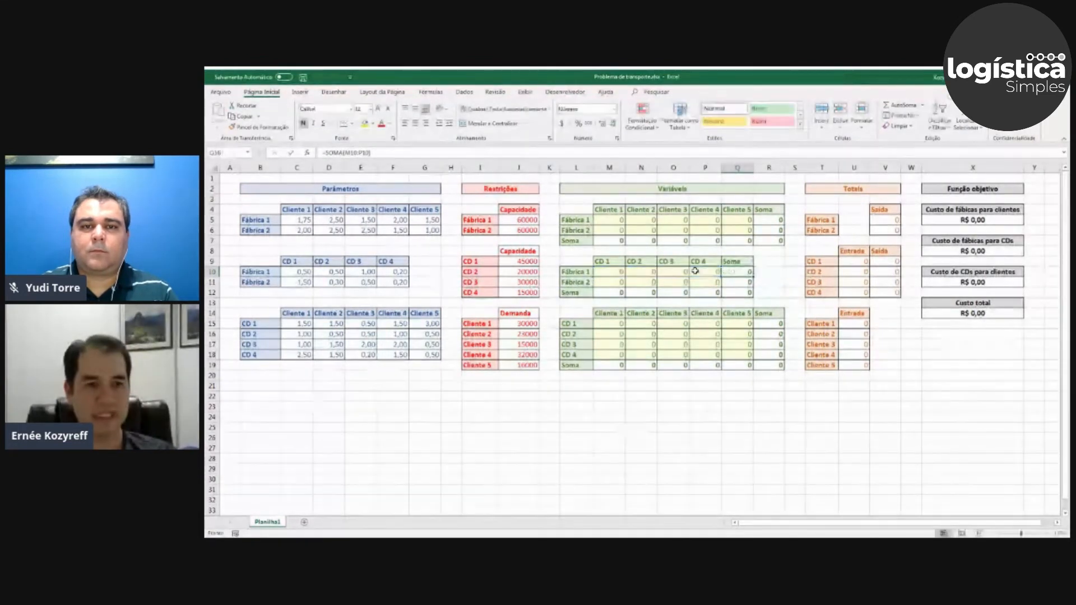
pyautogui.click(780, 221)
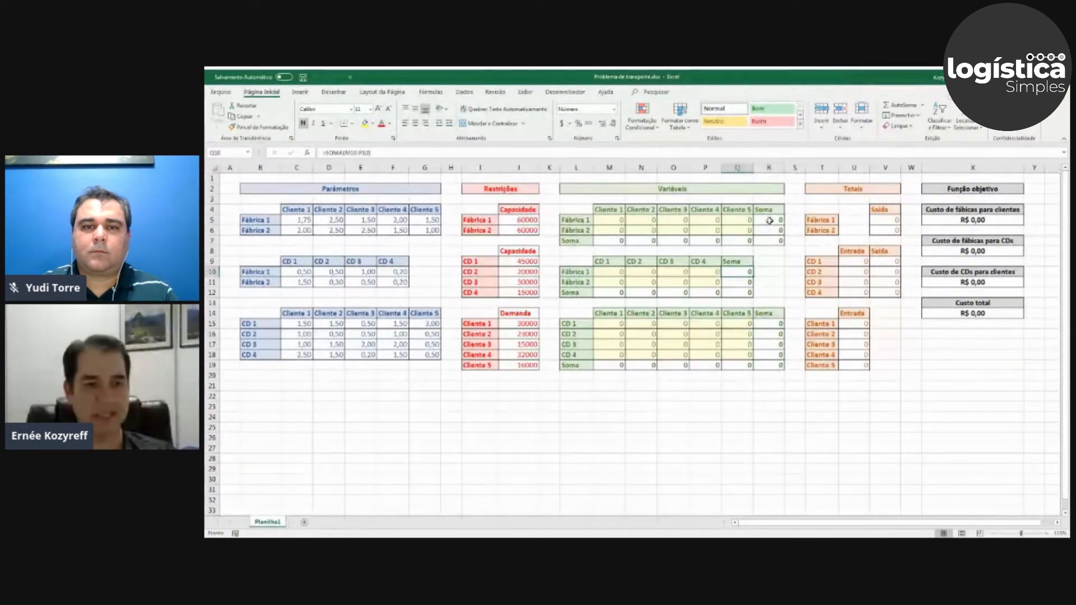
# Check which row sums the Saída formulas of Fábrica 1 and Fábrica 2 add together in V5 and V6.
pyautogui.click(885, 219)
pyautogui.write('=R5+Q10')
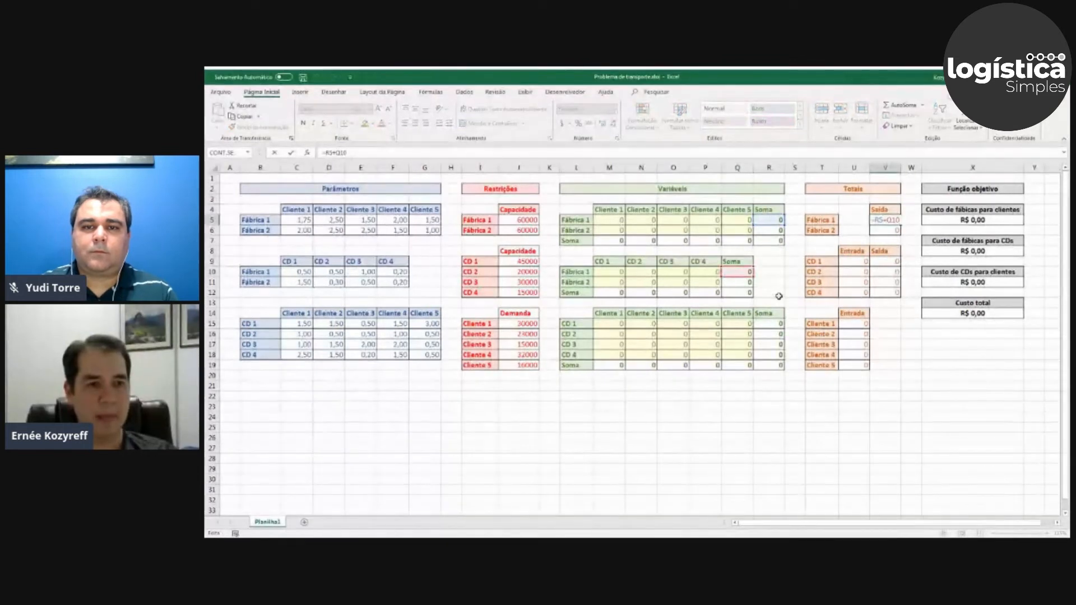
pyautogui.hotkey('ctrl', 'Return')
pyautogui.click(885, 230)
pyautogui.write('=R6+Q11')
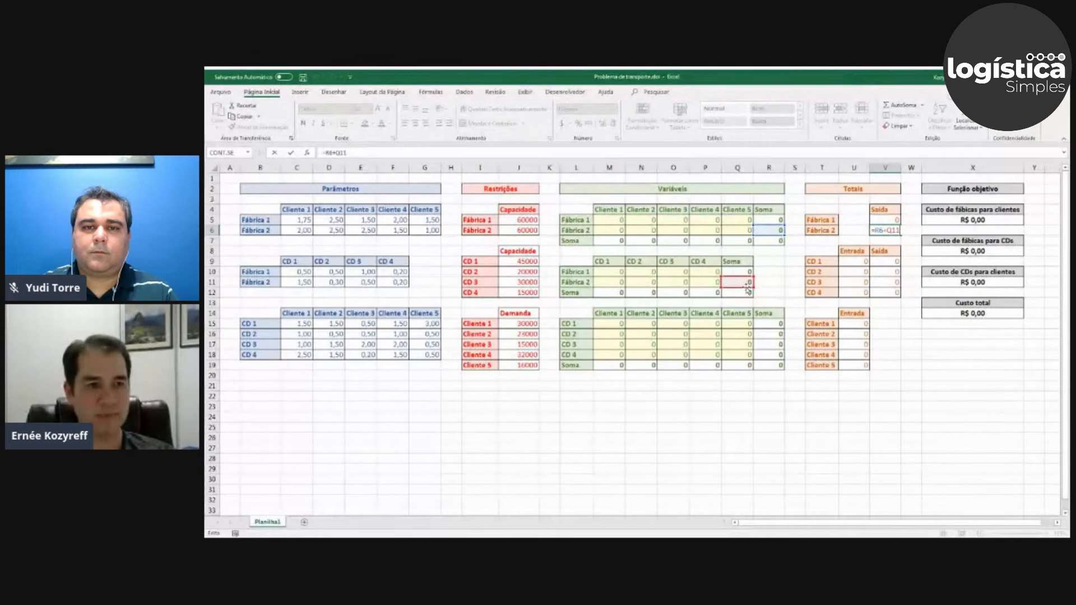
pyautogui.press('Return')
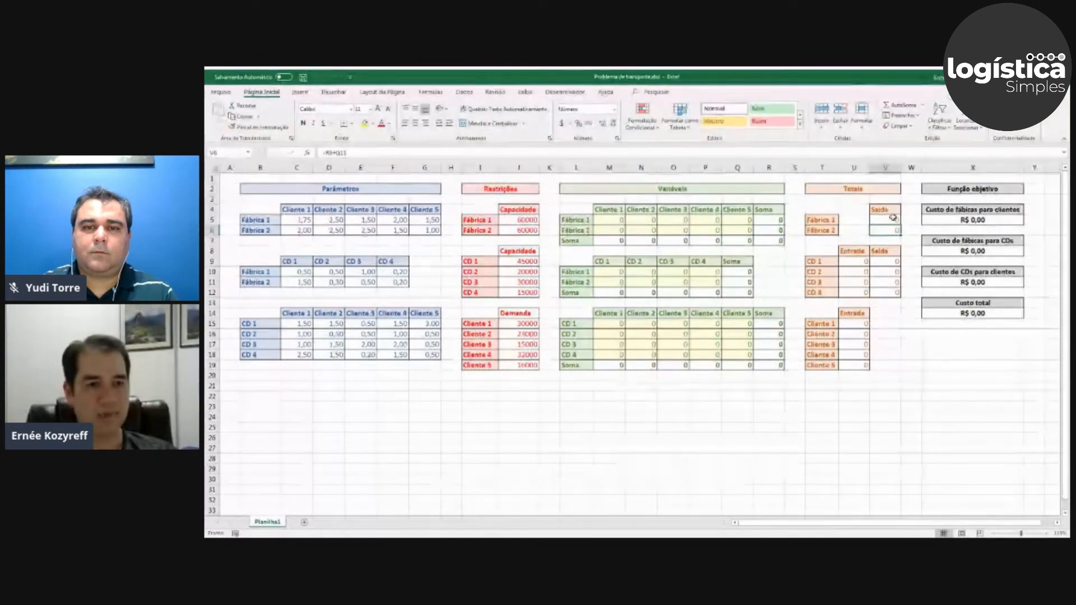
pyautogui.moveTo(885, 220); pyautogui.dragTo(886, 232)
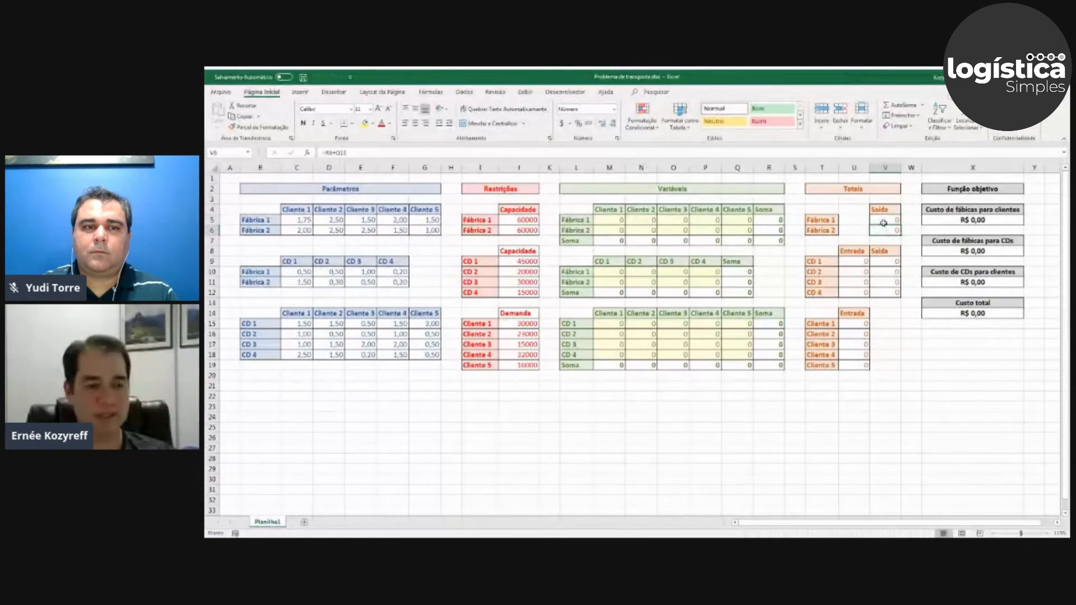
# Trace CD 1's Entrada formula in U9 to the factory-to-CD column sums, inspecting the formulas in M12 and N12.
pyautogui.click(855, 262)
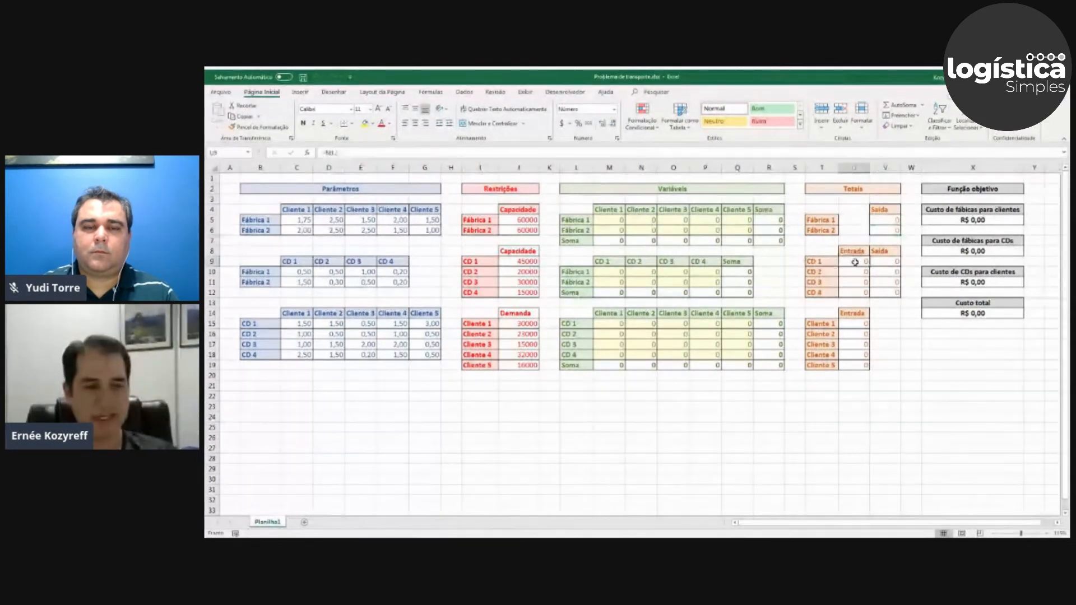
pyautogui.press('F2')
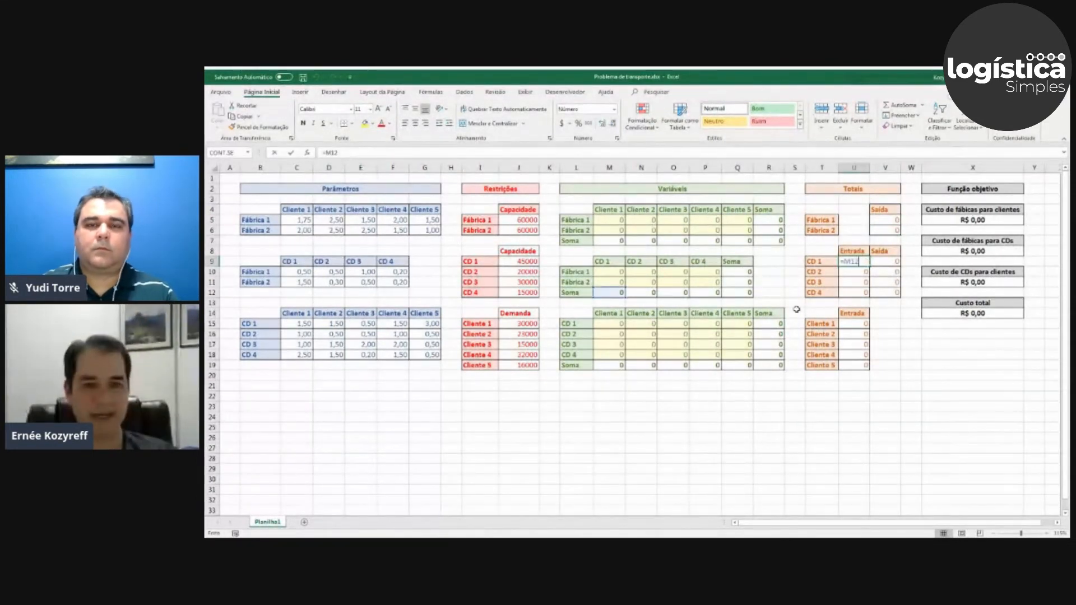
pyautogui.press('Escape')
pyautogui.click(609, 293)
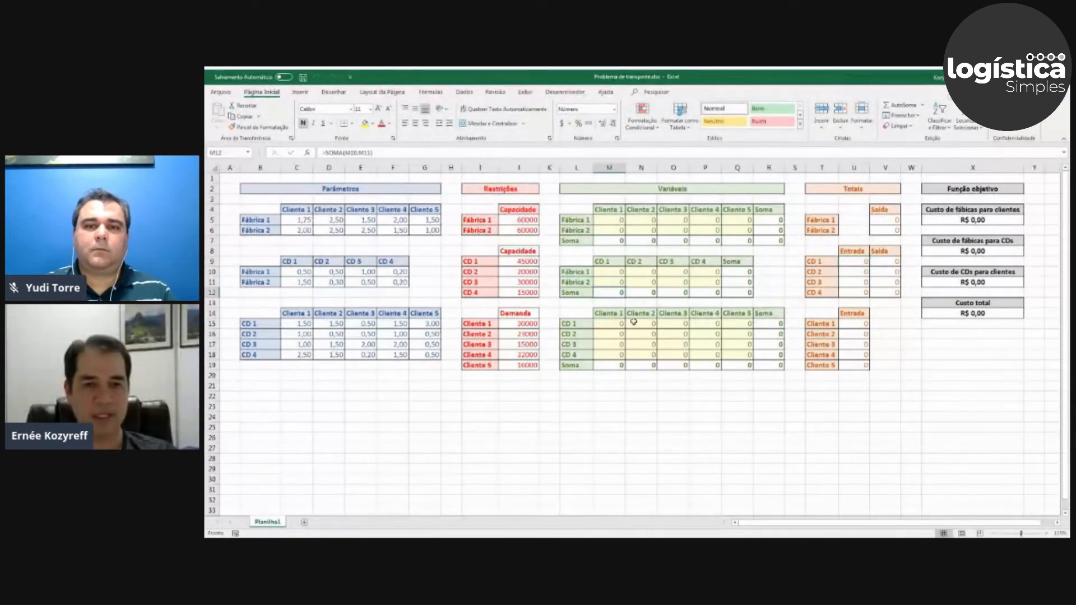
pyautogui.press('F2')
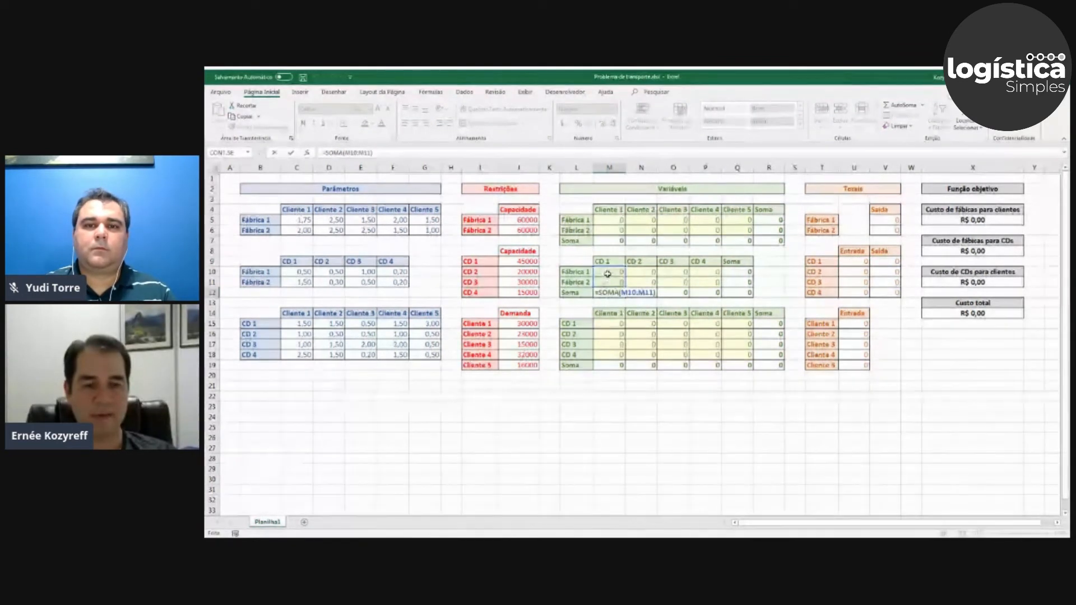
pyautogui.press('Escape')
pyautogui.press('Right')
pyautogui.press('F2')
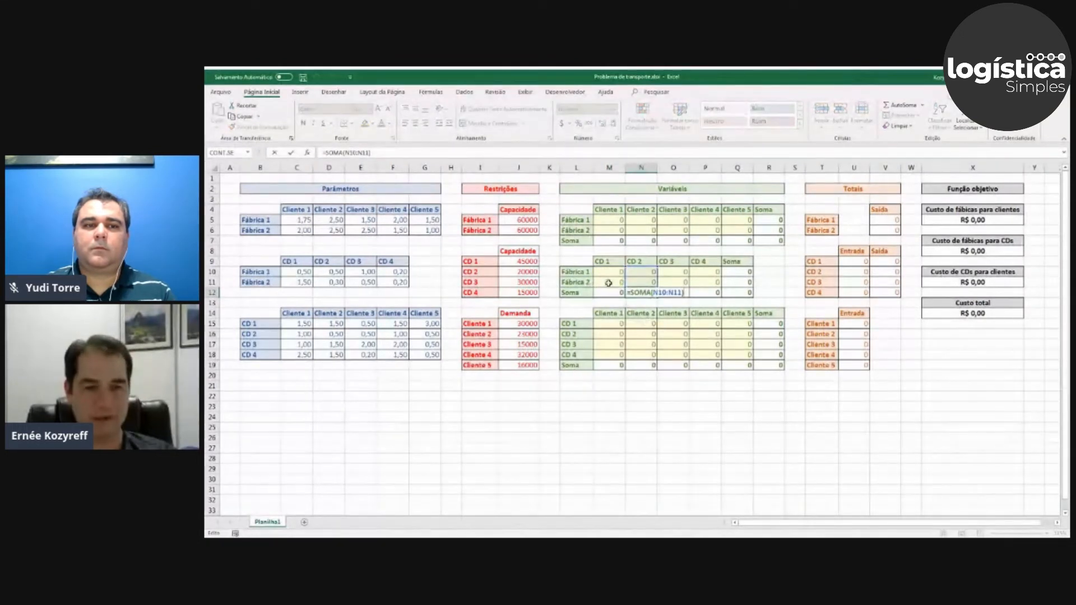
pyautogui.press('Escape')
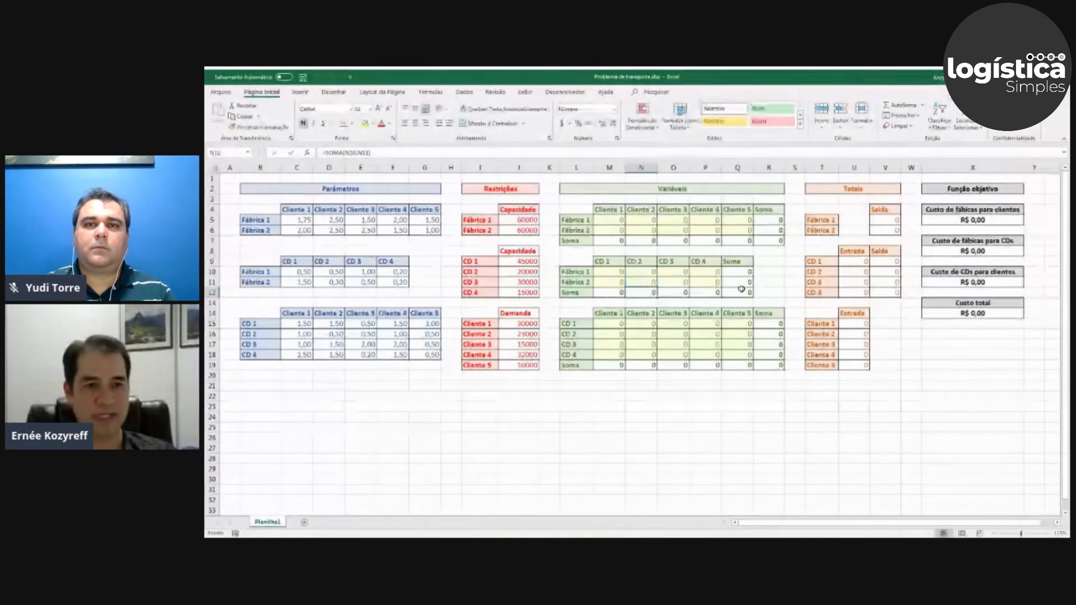
# Go through the Entrada formulas of the CDs in the Totais section, from CD 1 down to CD 4.
pyautogui.click(861, 263)
pyautogui.press('F2')
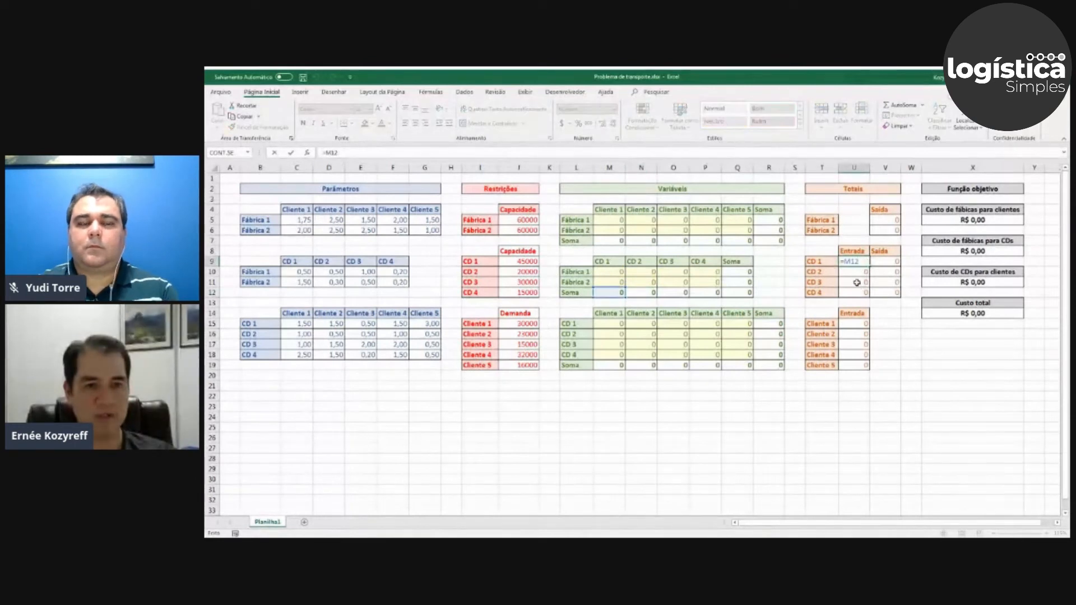
pyautogui.press('Return')
pyautogui.press('F2')
pyautogui.press('Return')
pyautogui.press('F2')
pyautogui.press('Escape')
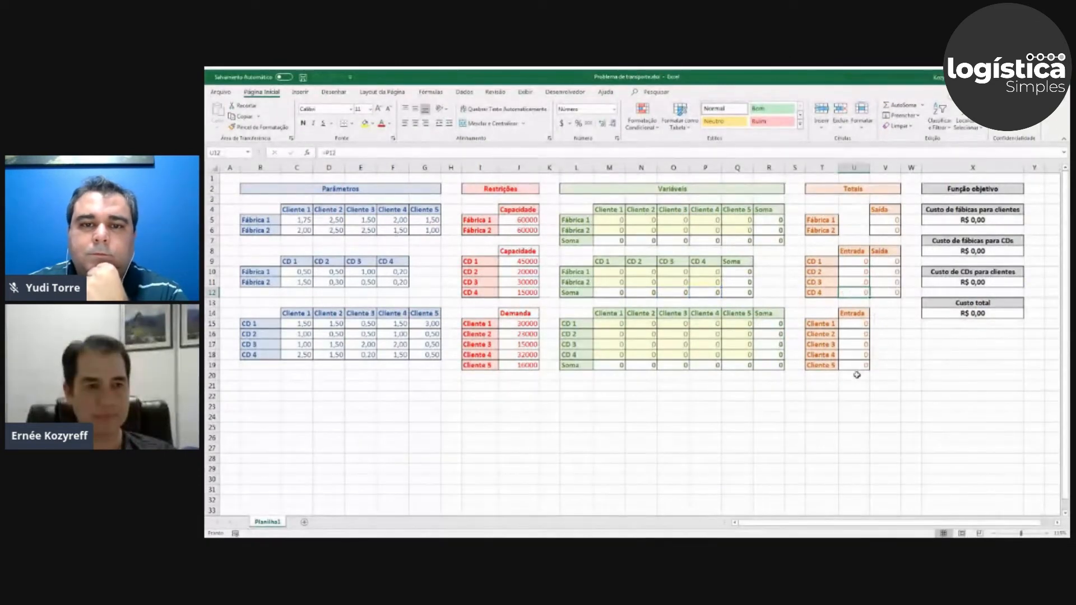
# Trace CD 1's Saída formula in V9 to the CD-to-client row sum in R15 and inspect that sum's formula.
pyautogui.click(883, 262)
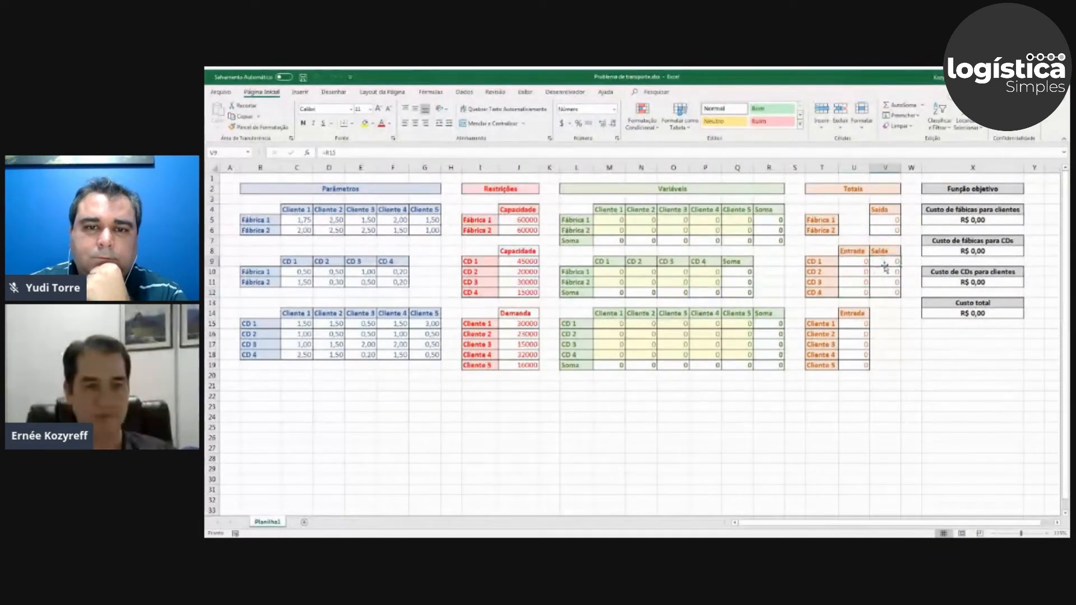
pyautogui.write('=')
pyautogui.click(768, 325)
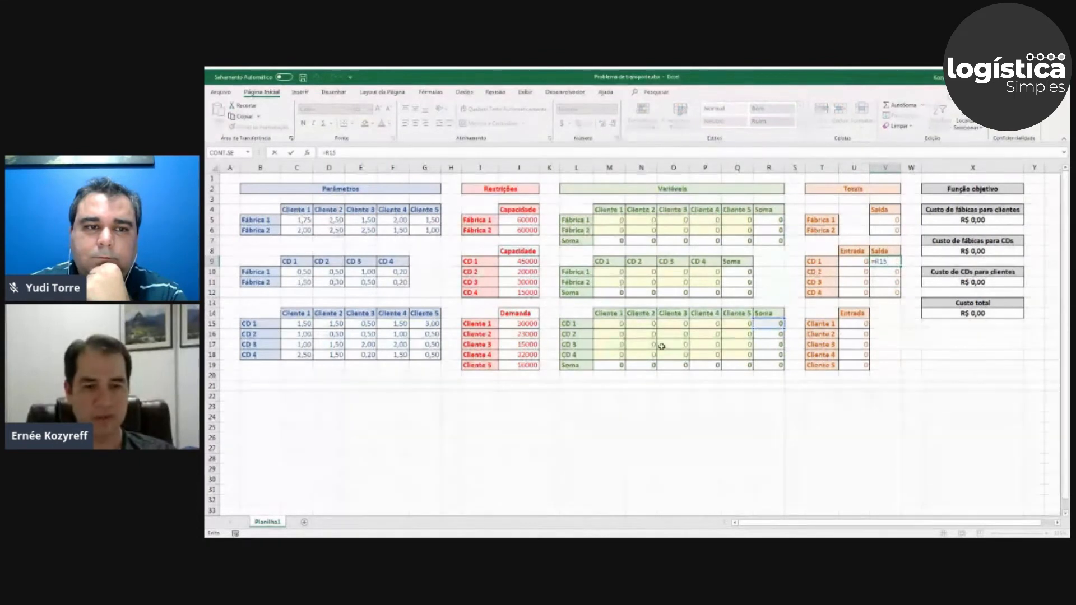
pyautogui.hotkey('ctrl', 'Return')
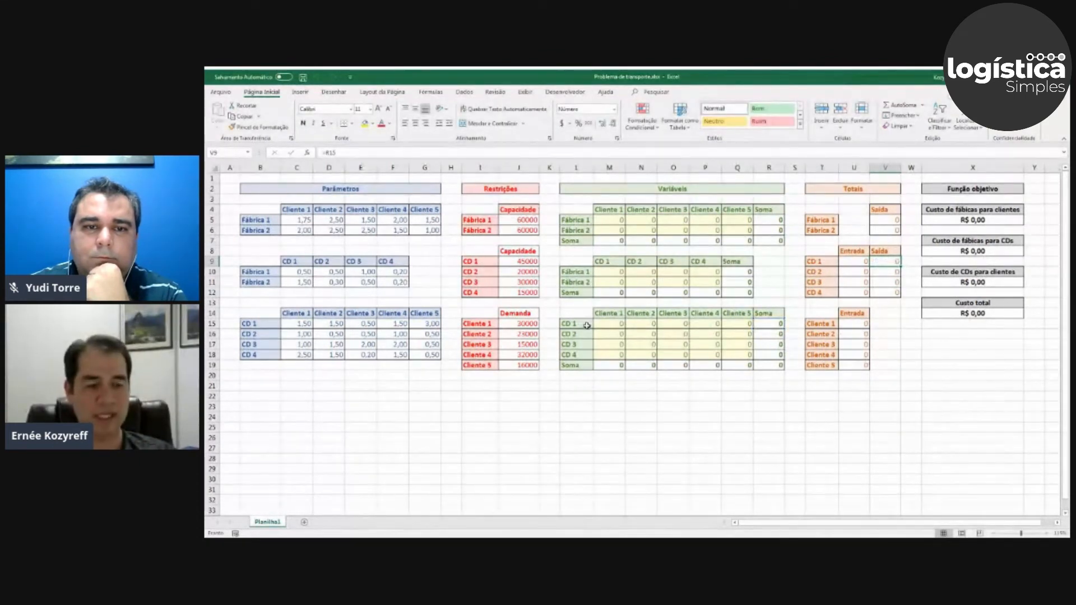
pyautogui.click(772, 324)
pyautogui.hotkey('alt', '=')
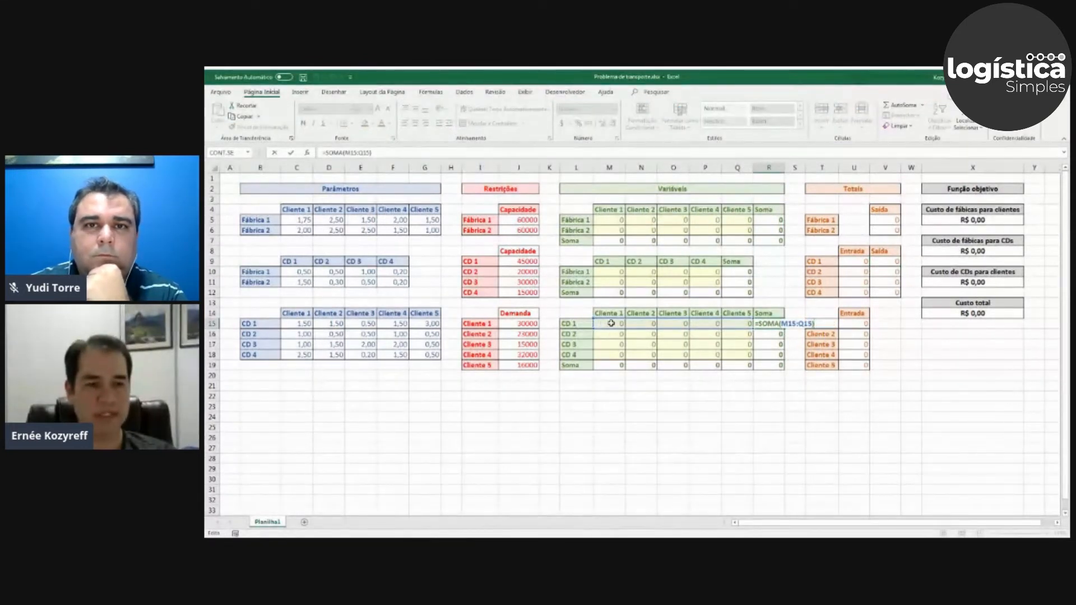
pyautogui.press('Return')
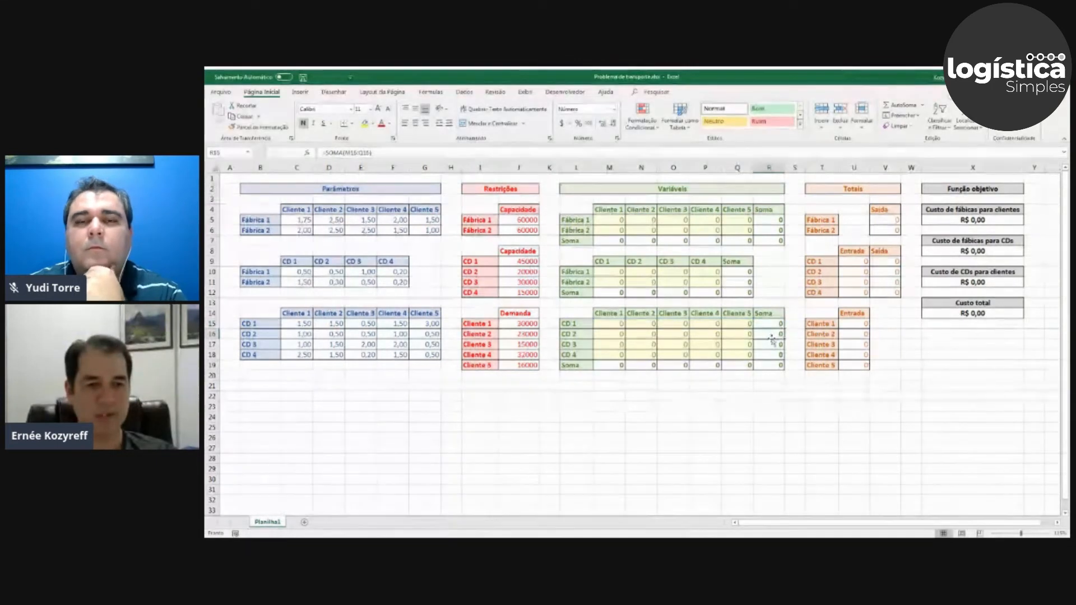
# Inspect the CD 2 row sum formula in R16 and go through the Saída formulas of the CDs in V9 to V12.
pyautogui.doubleClick(764, 334)
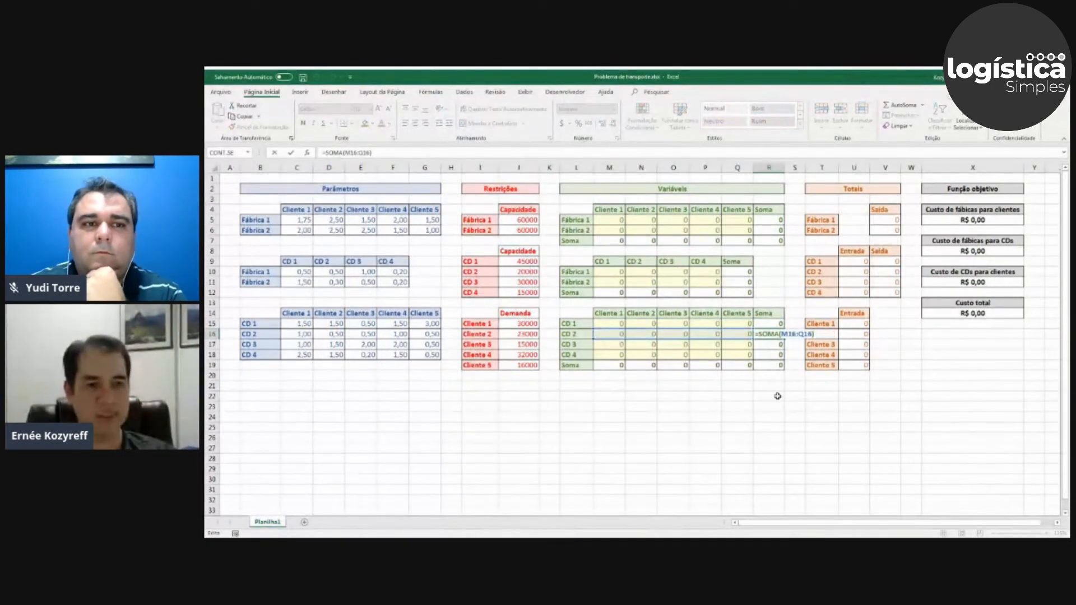
pyautogui.press('Return')
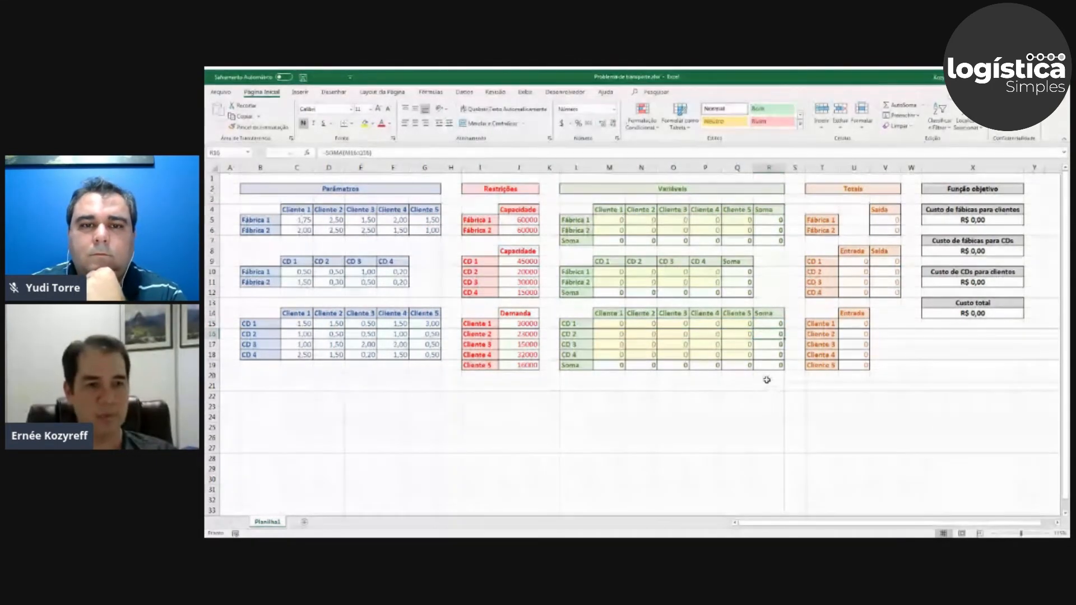
pyautogui.click(886, 261)
pyautogui.press('F2')
pyautogui.press('Return')
pyautogui.press('F2')
pyautogui.press('Return')
pyautogui.press('Return')
pyautogui.press('F2')
pyautogui.press('Return')
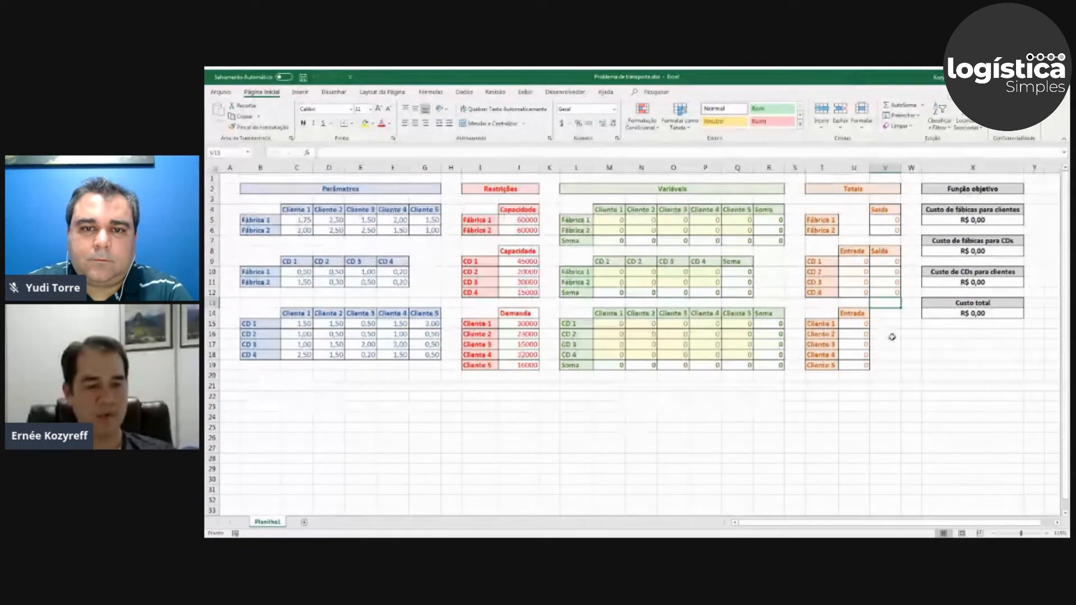
# Trace Cliente 1's Entrada formula in U15 to the column sums in M7 and M19, inspecting both sum formulas.
pyautogui.click(858, 325)
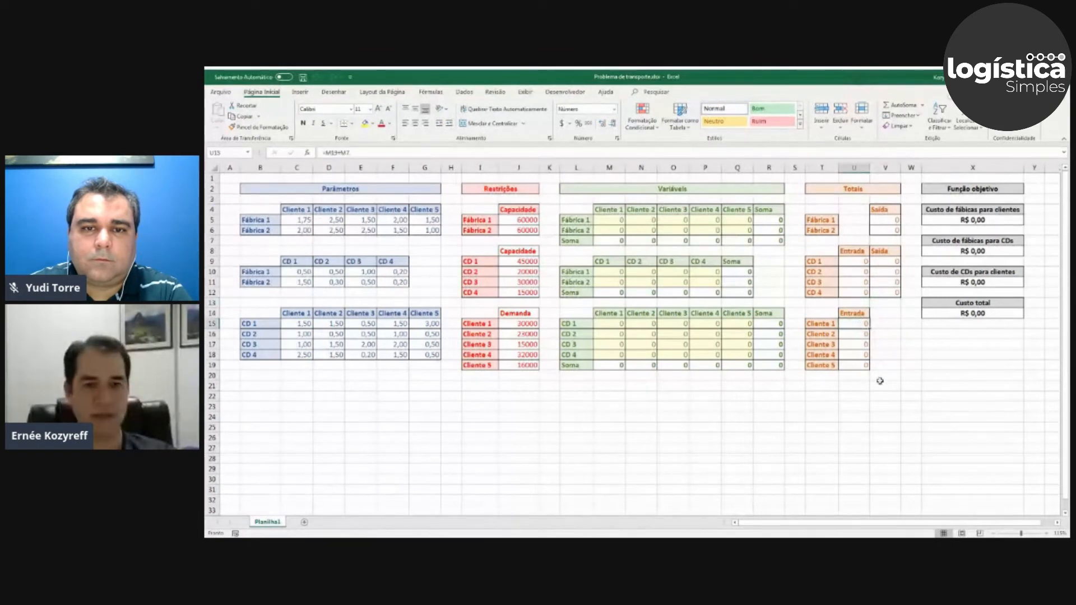
pyautogui.press('F2')
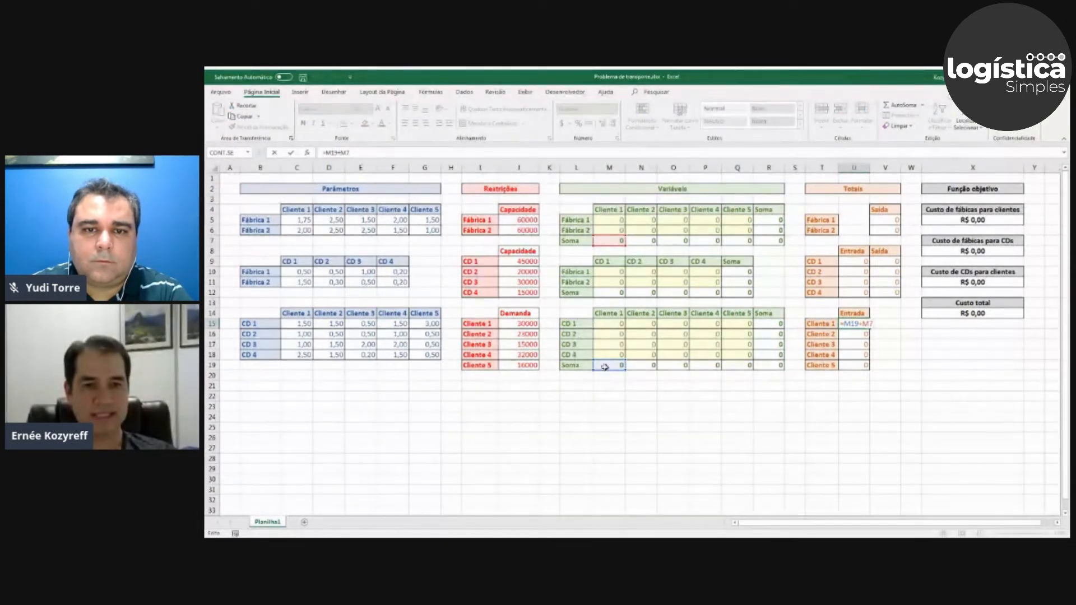
pyautogui.press('Return')
pyautogui.click(609, 241)
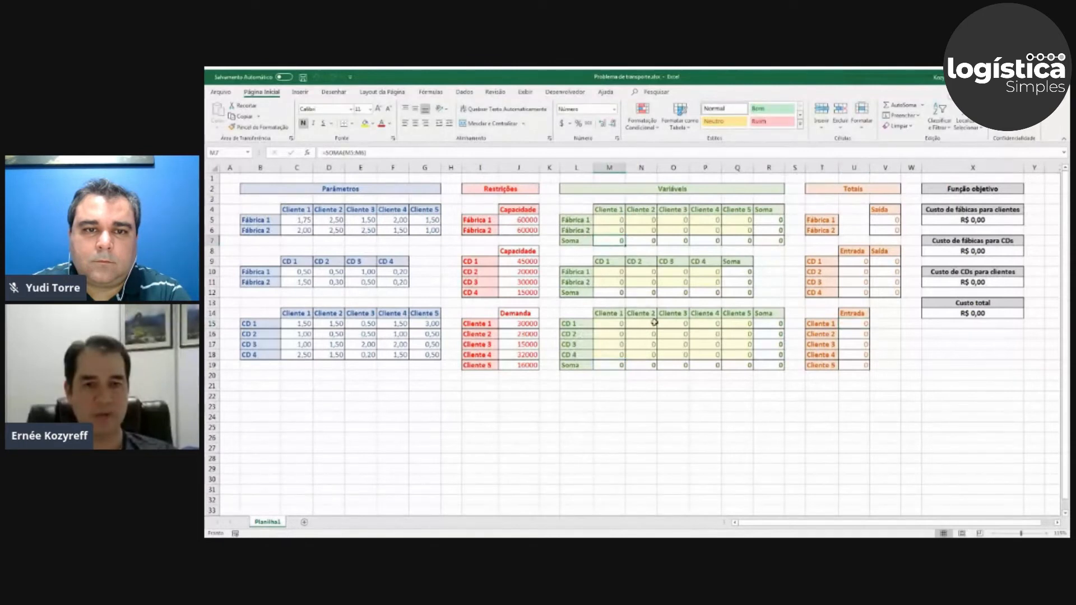
pyautogui.press('F2')
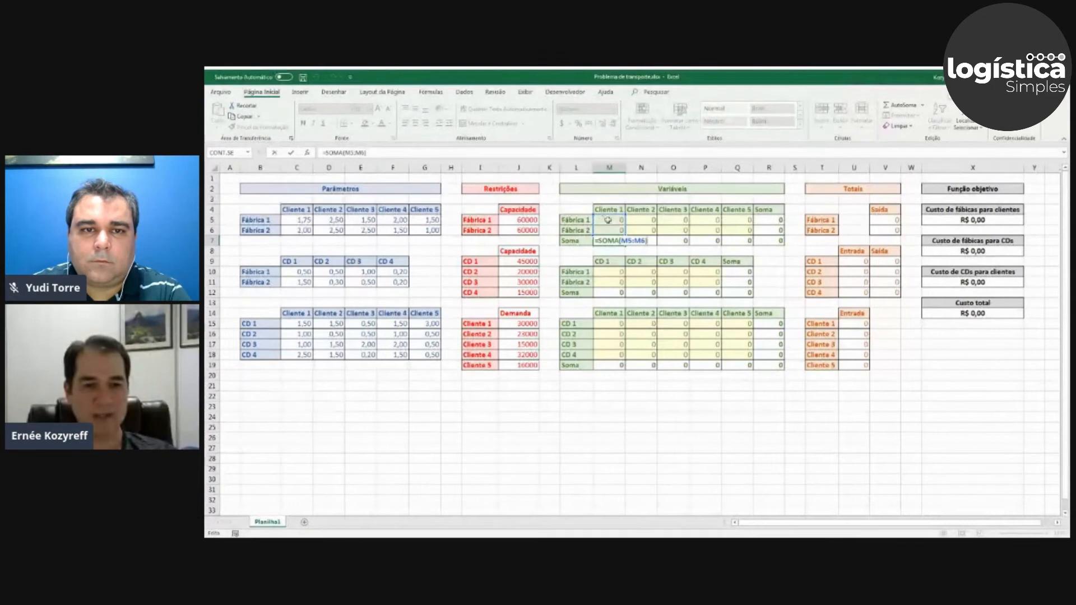
pyautogui.press('Return')
pyautogui.click(610, 364)
pyautogui.press('F2')
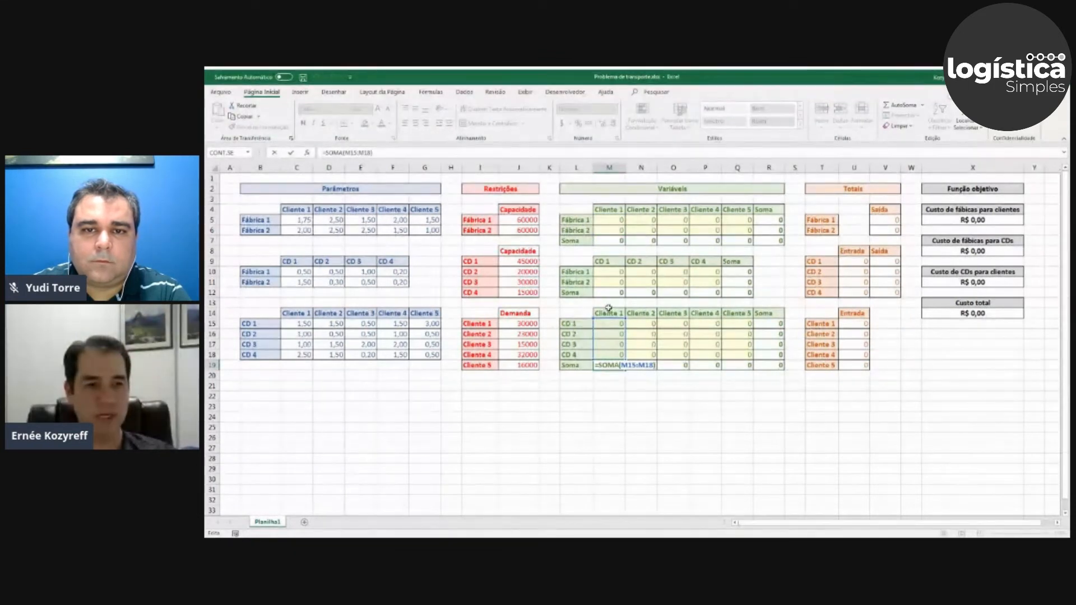
pyautogui.press('Return')
# Go through the Entrada formulas of the clients in the Totais section, from Cliente 1 down to Cliente 5.
pyautogui.click(854, 323)
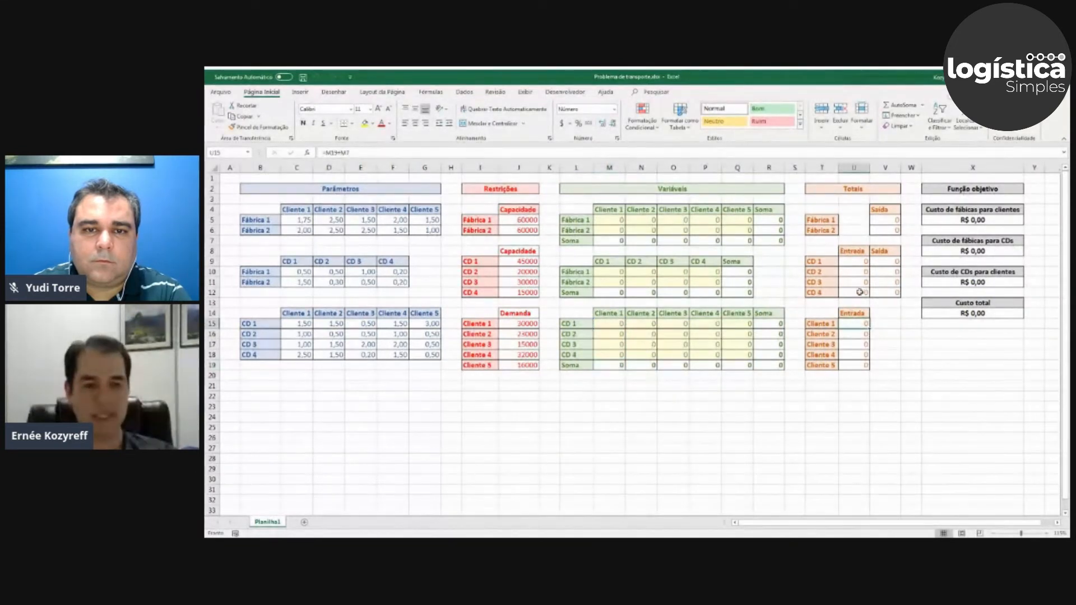
pyautogui.doubleClick(855, 325)
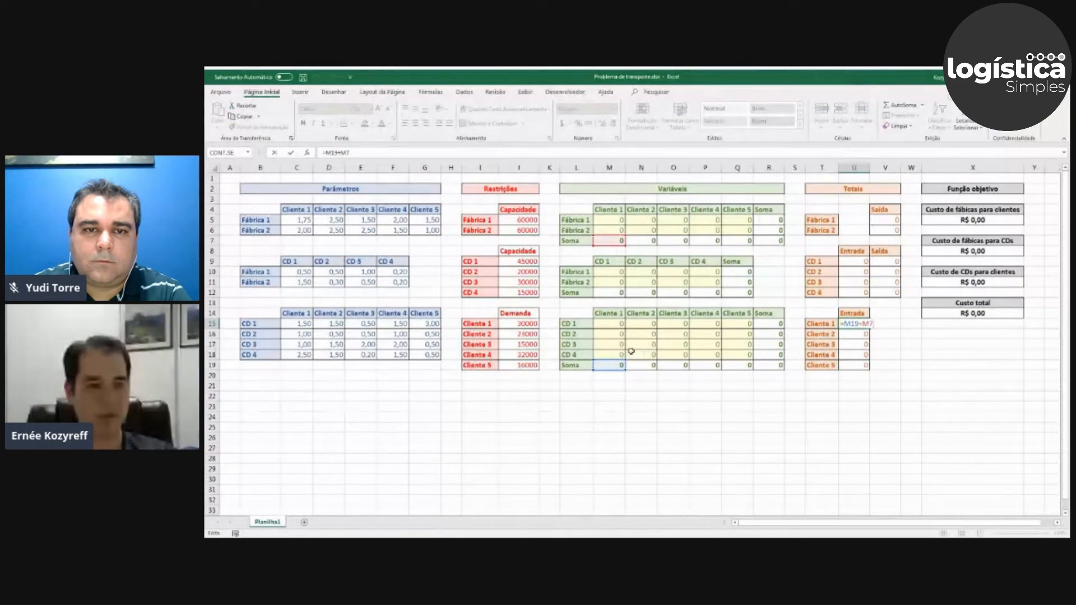
pyautogui.press('Return')
pyautogui.doubleClick(854, 334)
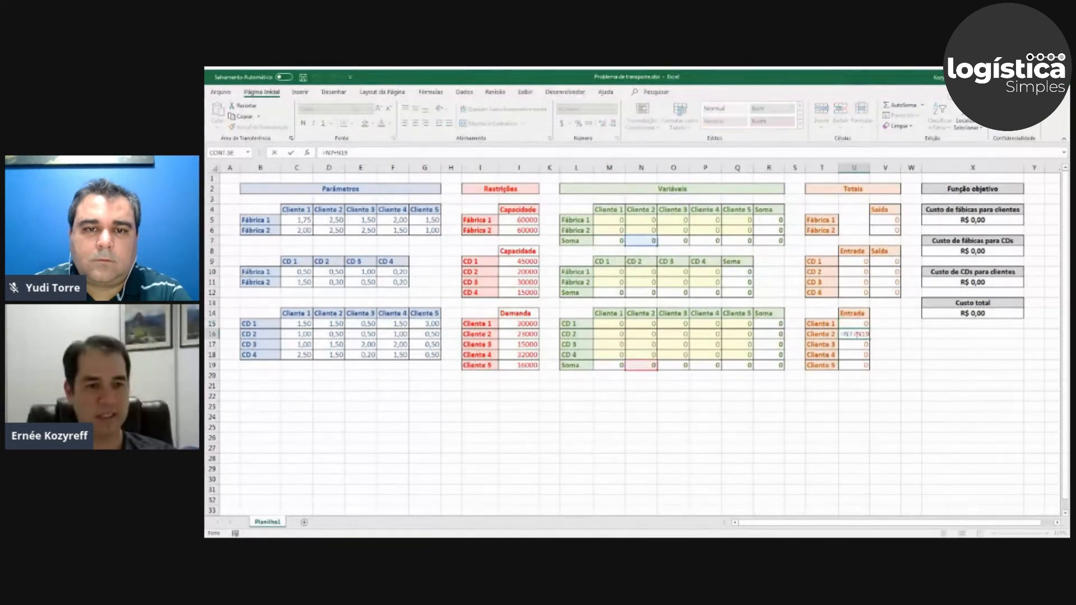
pyautogui.doubleClick(856, 345)
pyautogui.doubleClick(857, 355)
pyautogui.doubleClick(858, 364)
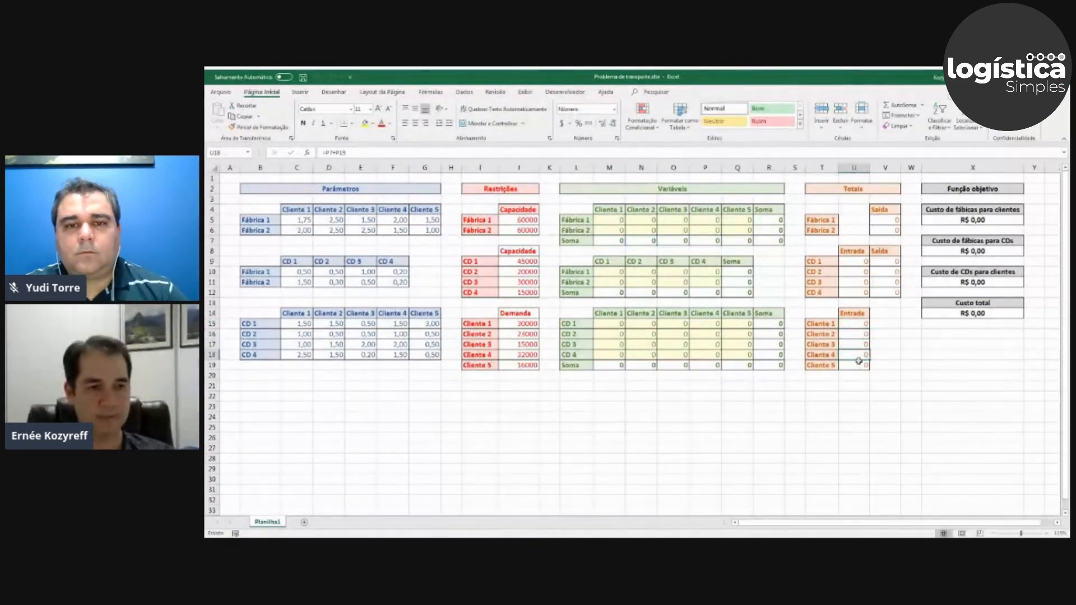
pyautogui.press('Escape')
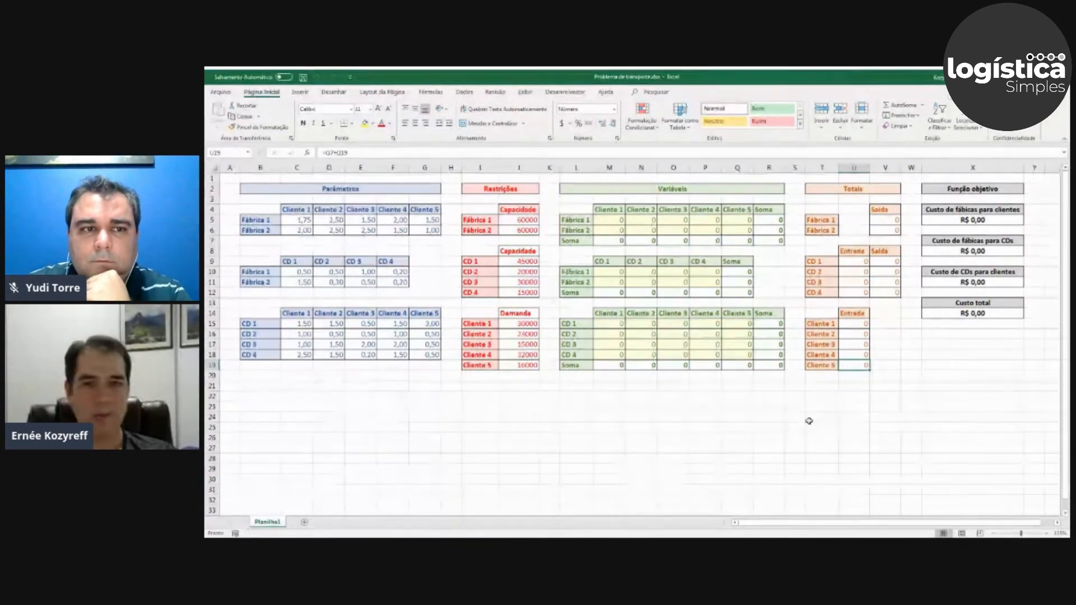
pyautogui.click(281, 386)
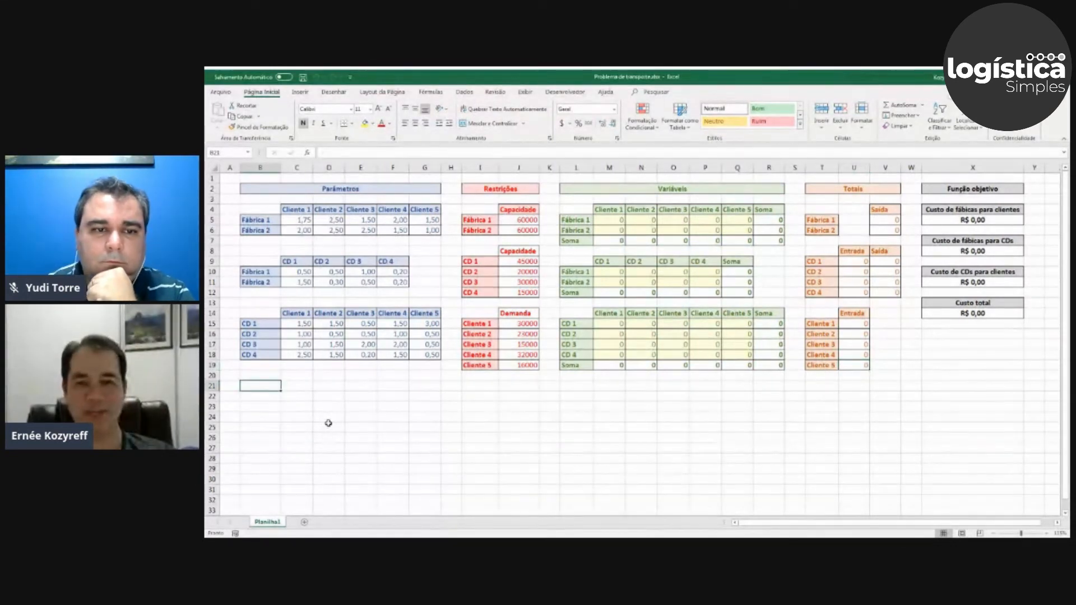
pyautogui.click(342, 546)
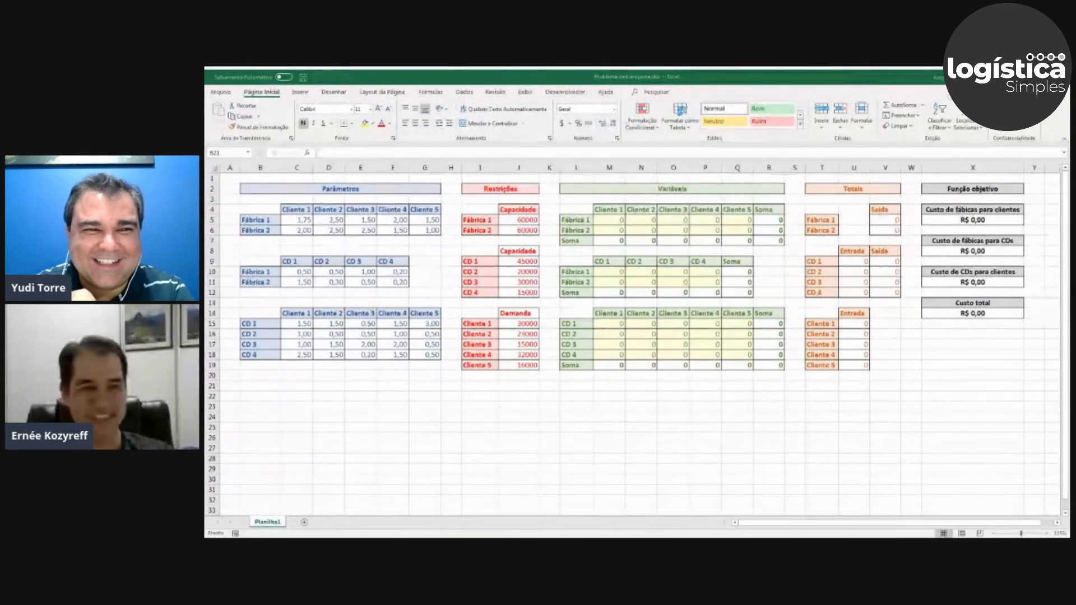
pyautogui.hotkey('alt', 'Tab')
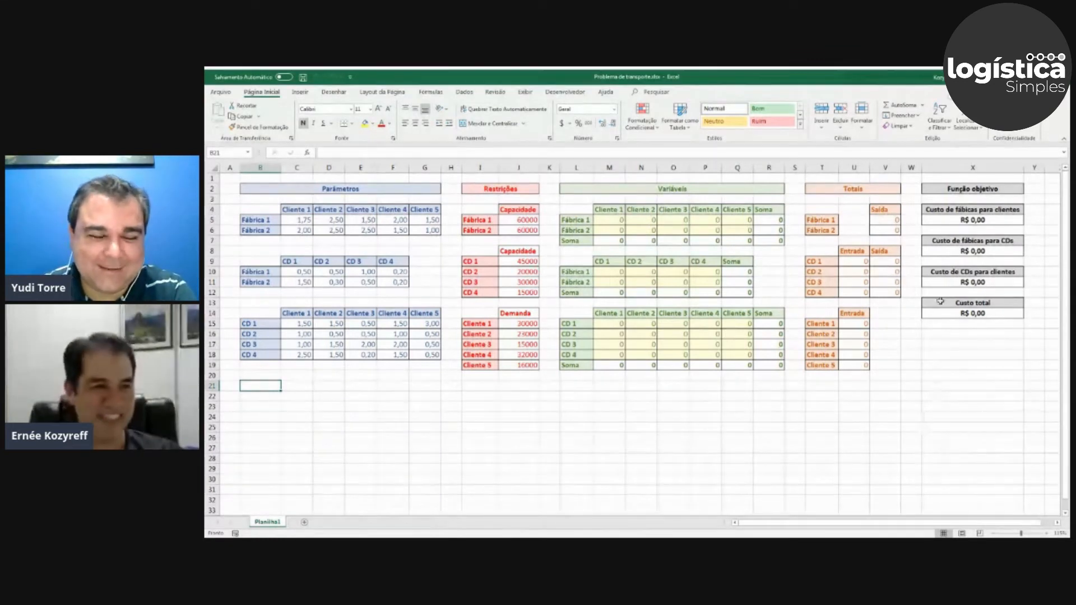
# Inspect the SOMARPRODUTO formulas of the factory-to-client, factory-to-CD and CD-to-client costs in the Função objetivo section.
pyautogui.click(942, 222)
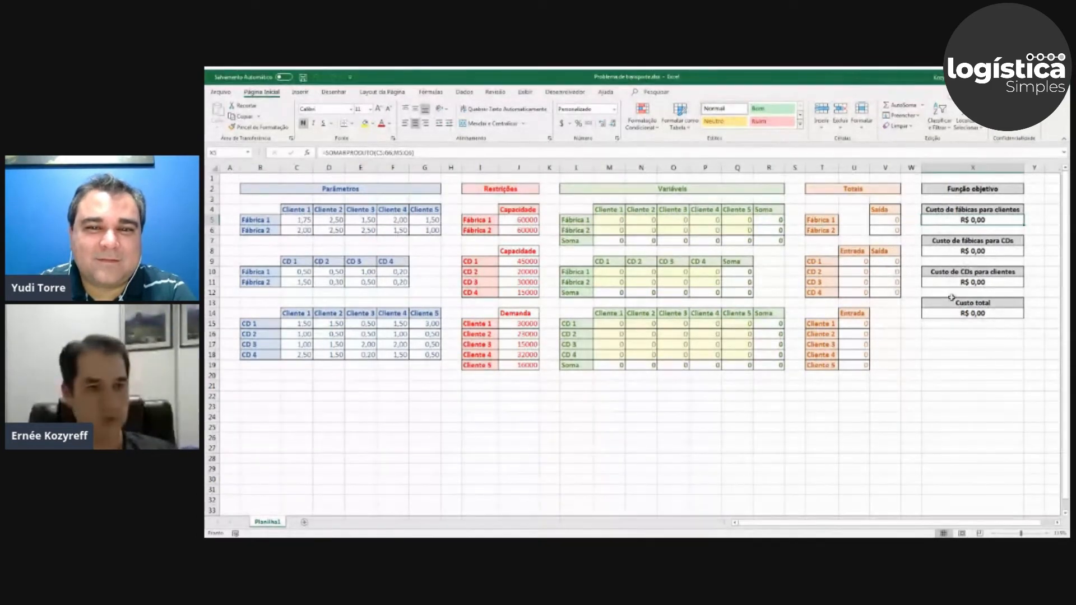
pyautogui.press('F2')
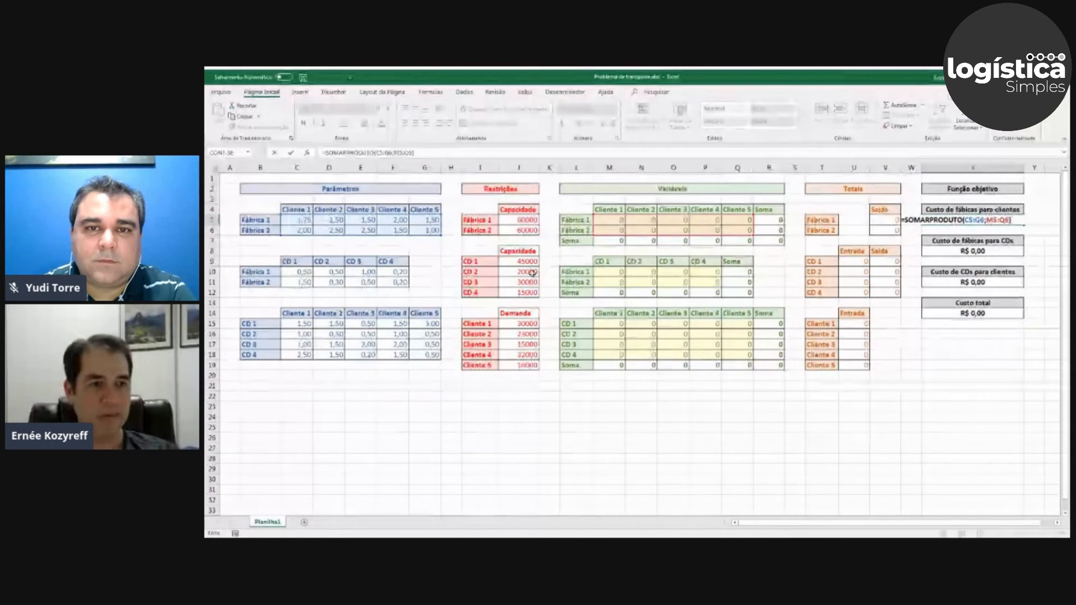
pyautogui.hotkey('ctrl', 'Return')
pyautogui.doubleClick(959, 250)
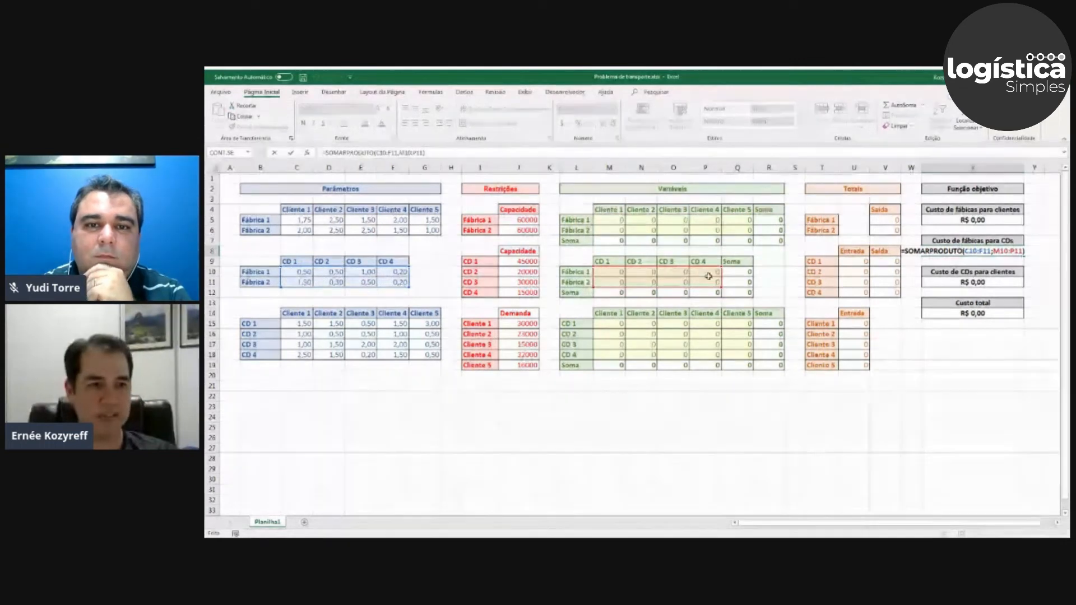
pyautogui.press('Escape')
pyautogui.click(976, 285)
pyautogui.press('F2')
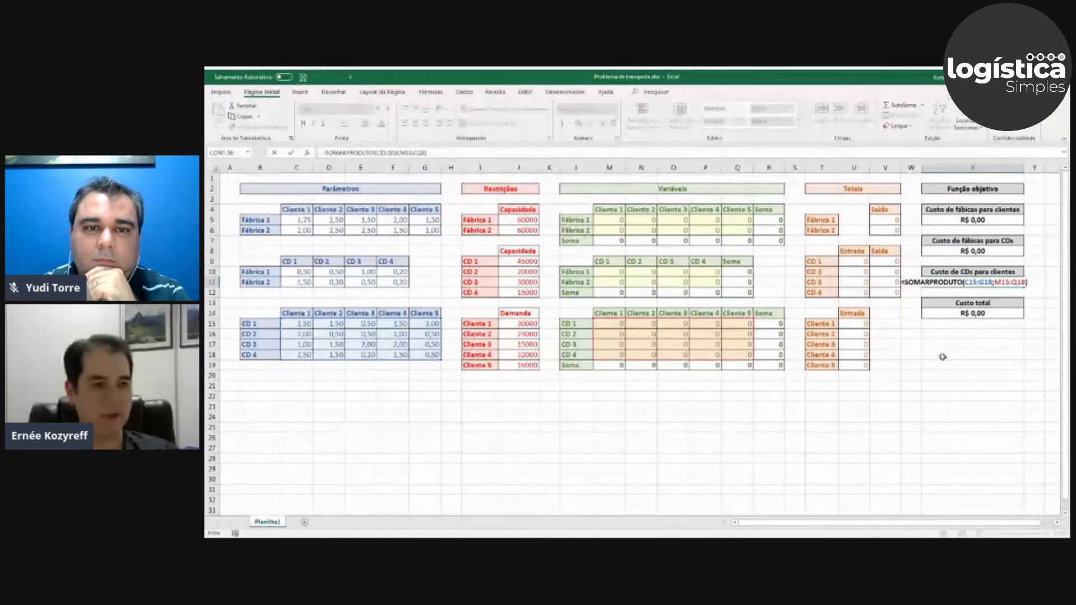
pyautogui.press('Escape')
# Check that the Custo total formula in X14 adds the three partial costs as =X5+X8+X11.
pyautogui.click(981, 318)
pyautogui.write('=X5+X8+X11')
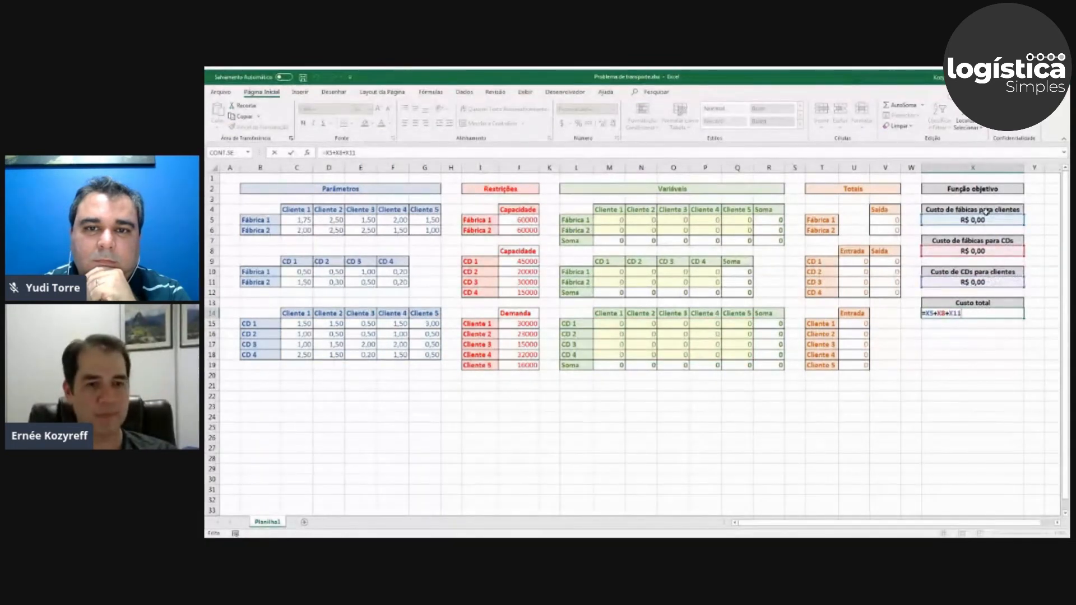
pyautogui.hotkey('ctrl', 'Return')
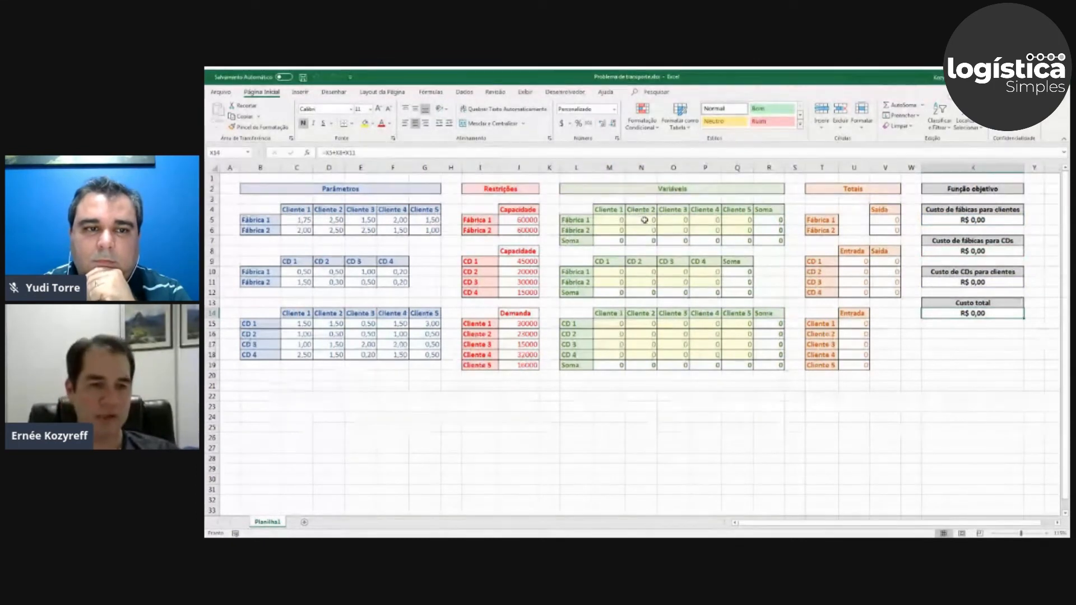
# Enter 10000 as the quantity from Fábrica 1 to Cliente 1 in M5 and check the factory-to-client cost.
pyautogui.click(615, 223)
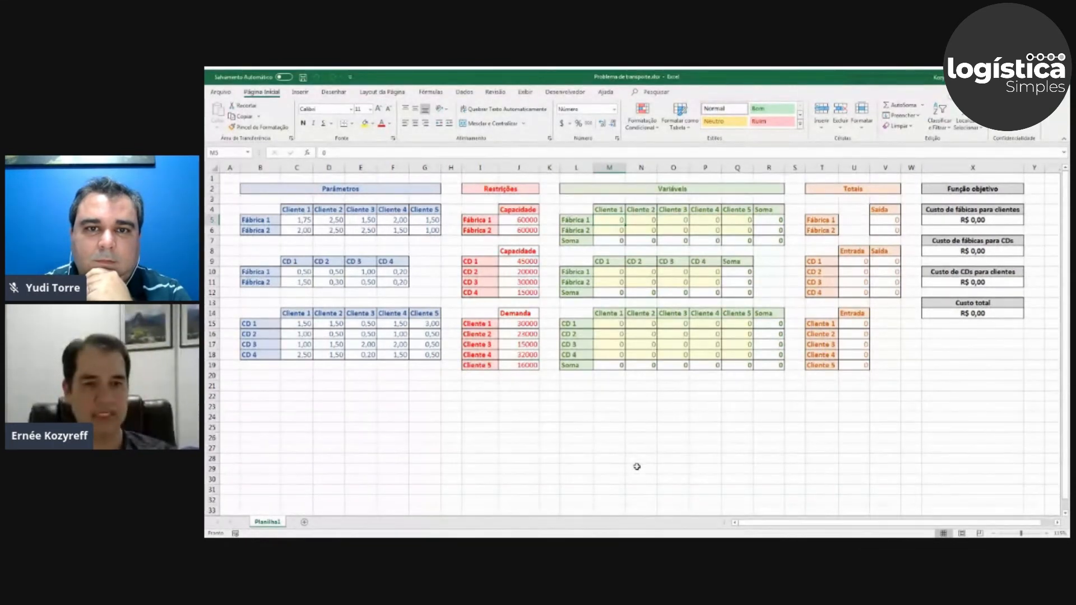
pyautogui.write('0')
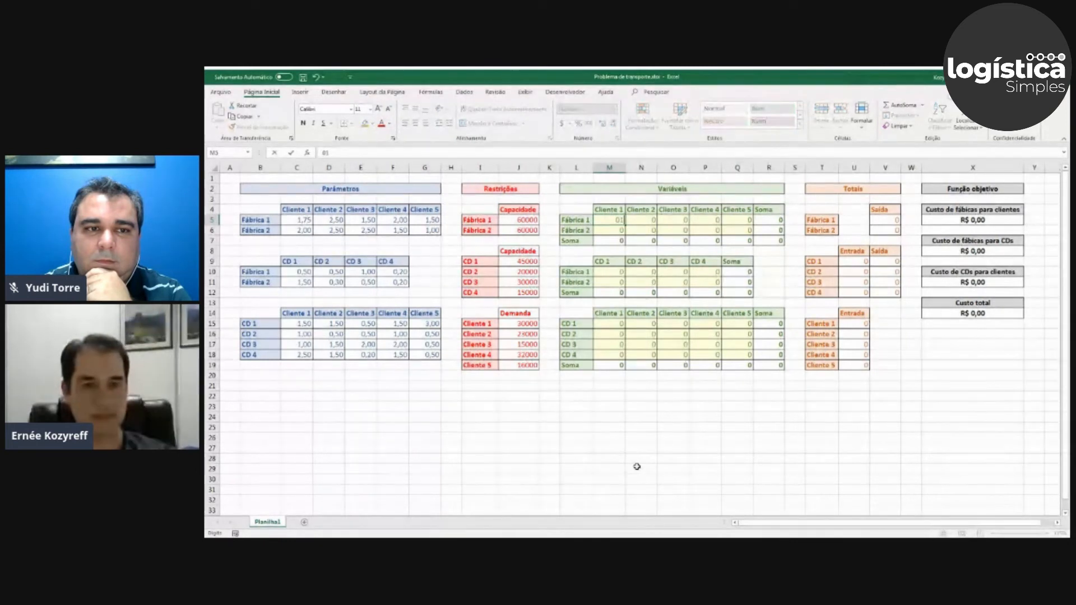
pyautogui.write('0000')
pyautogui.press('Return')
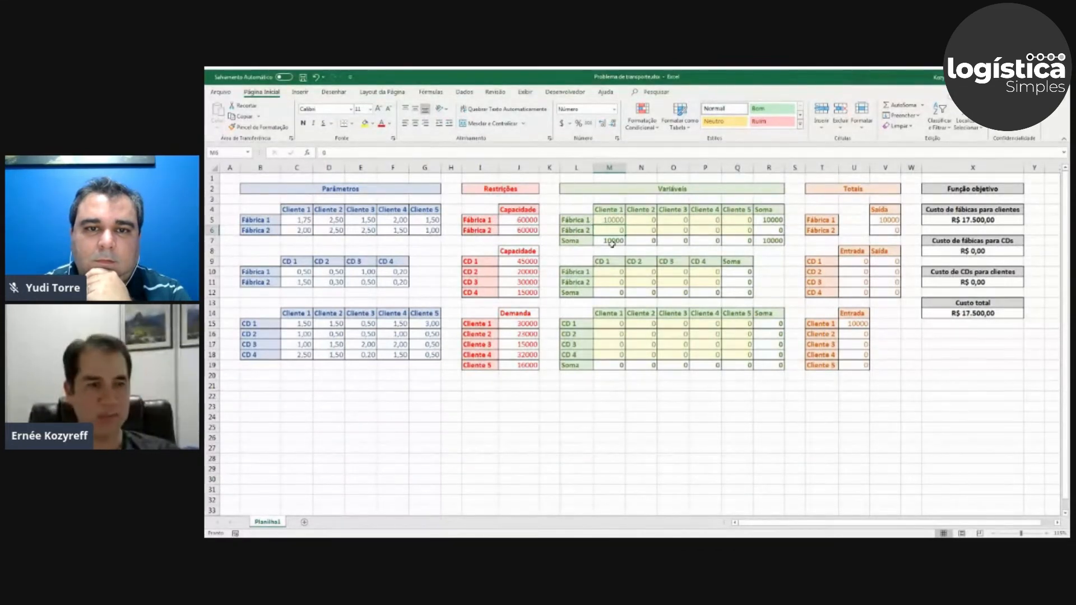
pyautogui.click(976, 219)
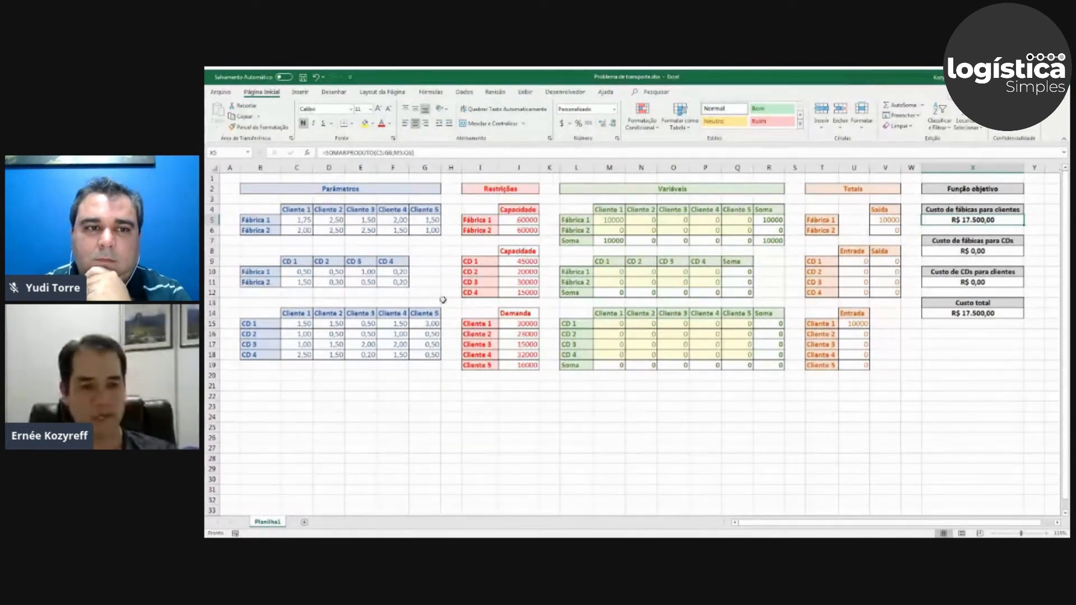
# Enter 5000 as the quantity from Fábrica 1 to Cliente 2 in N5 and check its row sum and the factory-to-client cost.
pyautogui.click(650, 221)
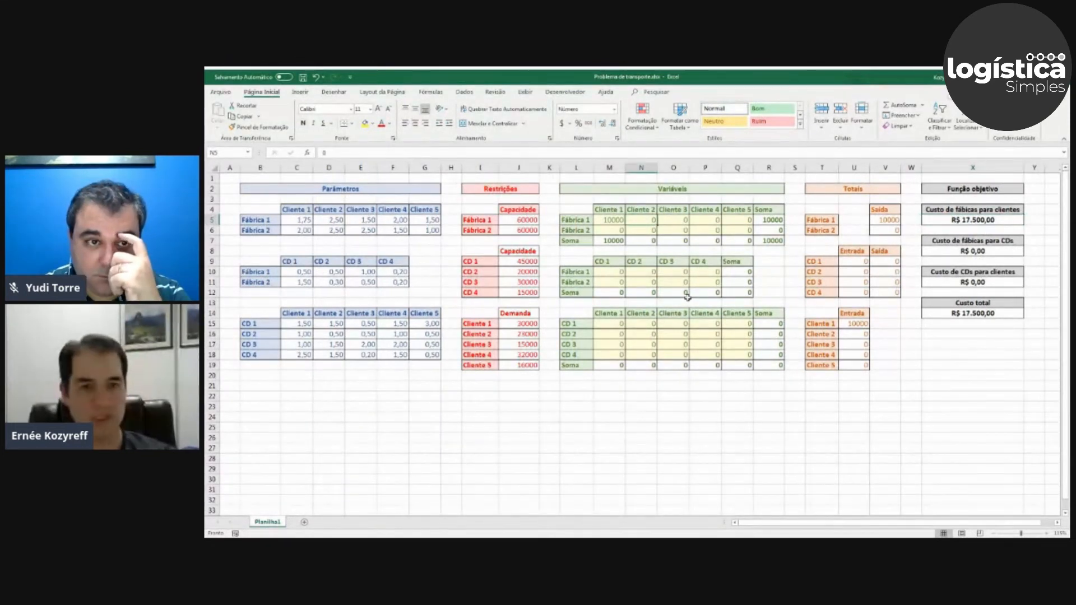
pyautogui.write('5000')
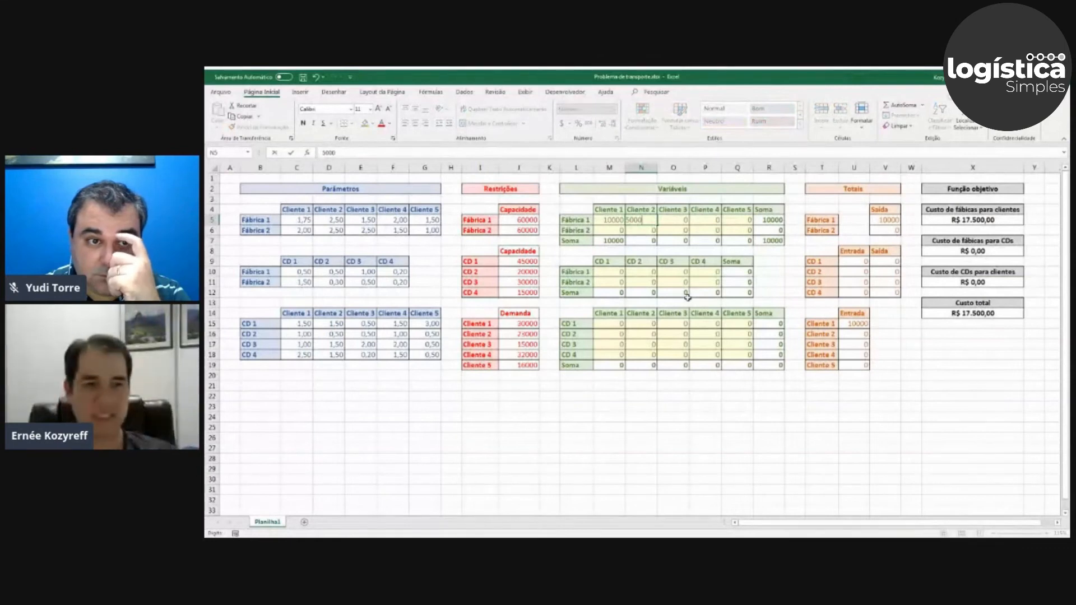
pyautogui.press('Return')
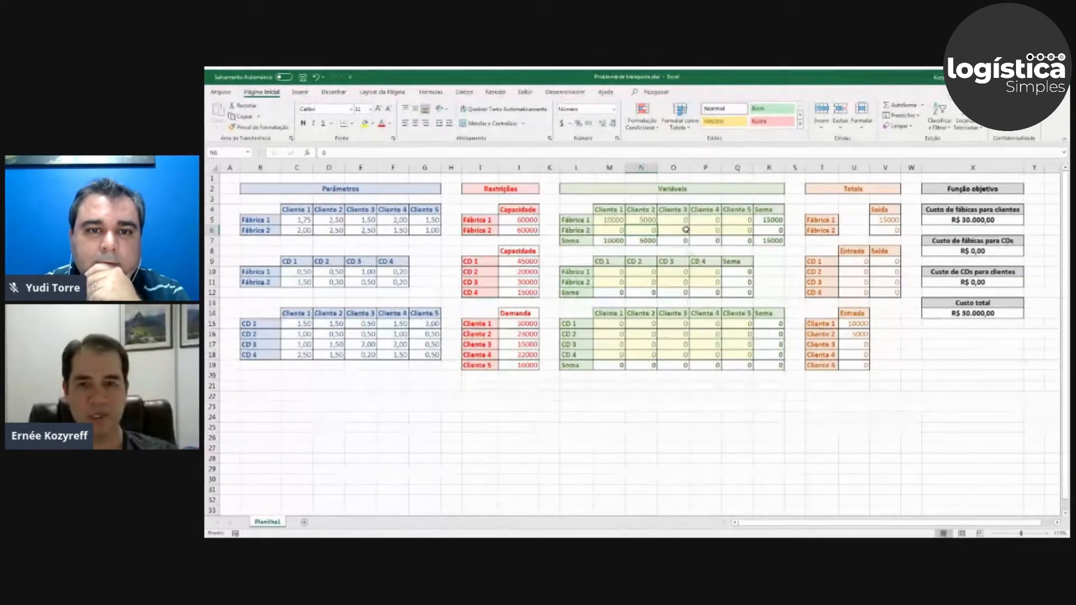
pyautogui.click(767, 221)
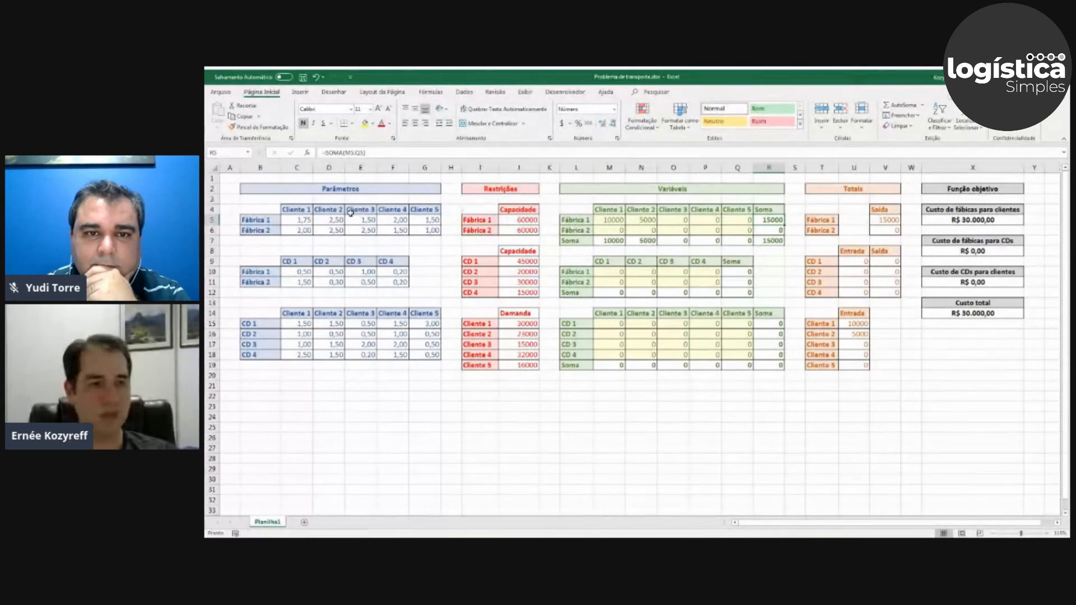
pyautogui.click(955, 219)
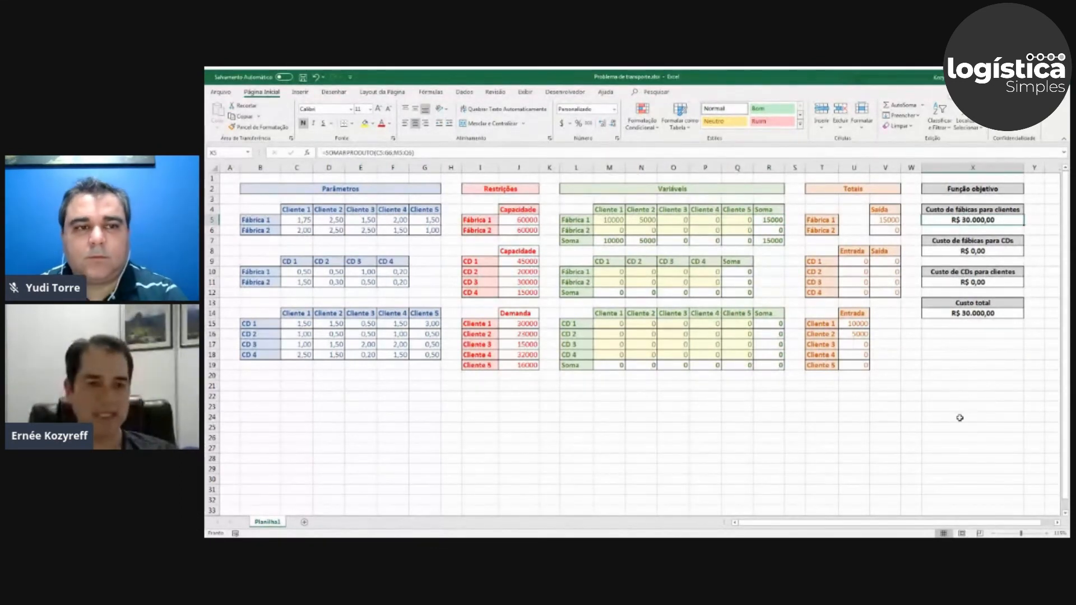
# Enter 20000 from Fábrica 2 to Cliente 4 in P6 and 30000 from Fábrica 1 to CD 2 in N10.
pyautogui.click(695, 230)
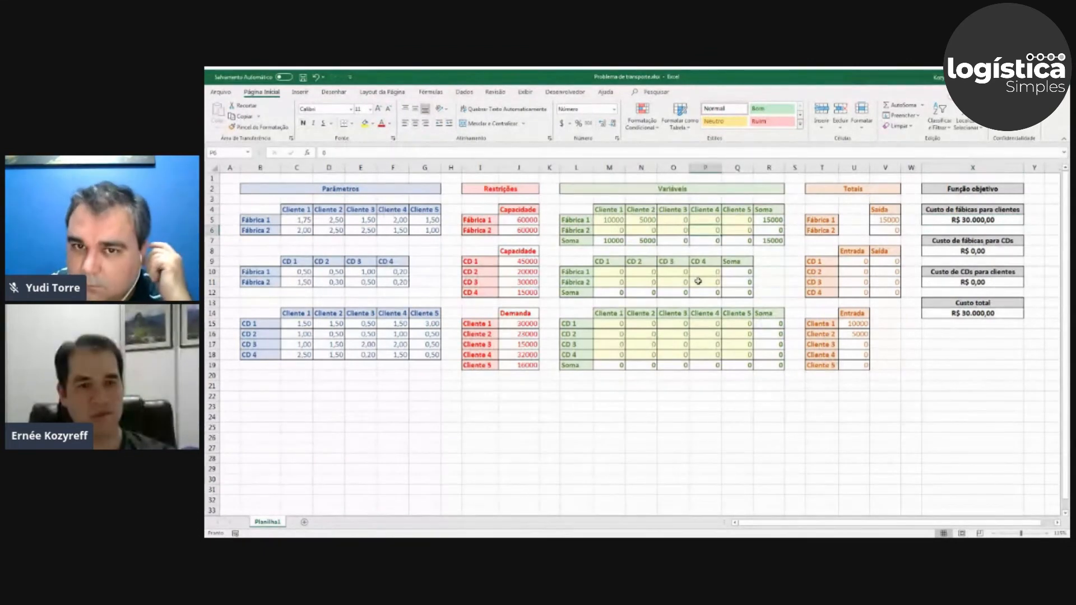
pyautogui.write('2000')
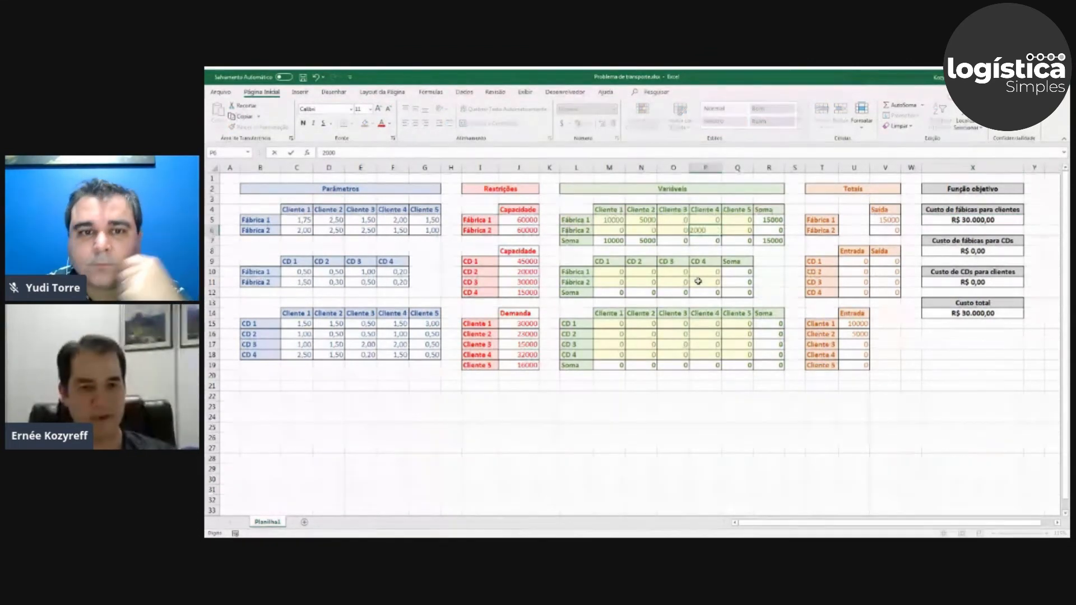
pyautogui.write('0')
pyautogui.press('Return')
pyautogui.click(648, 270)
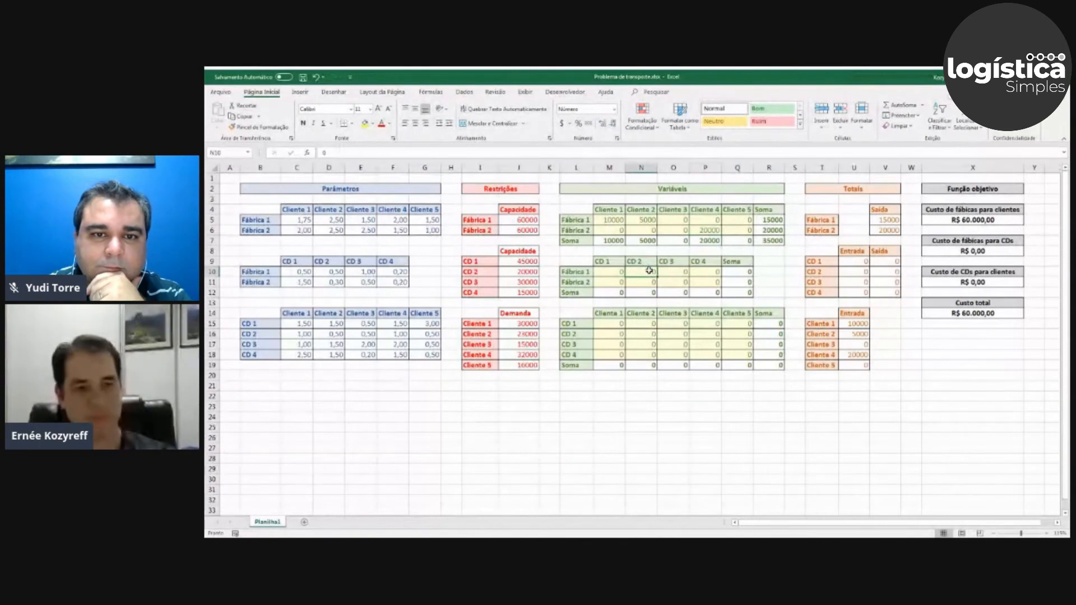
pyautogui.write('30000')
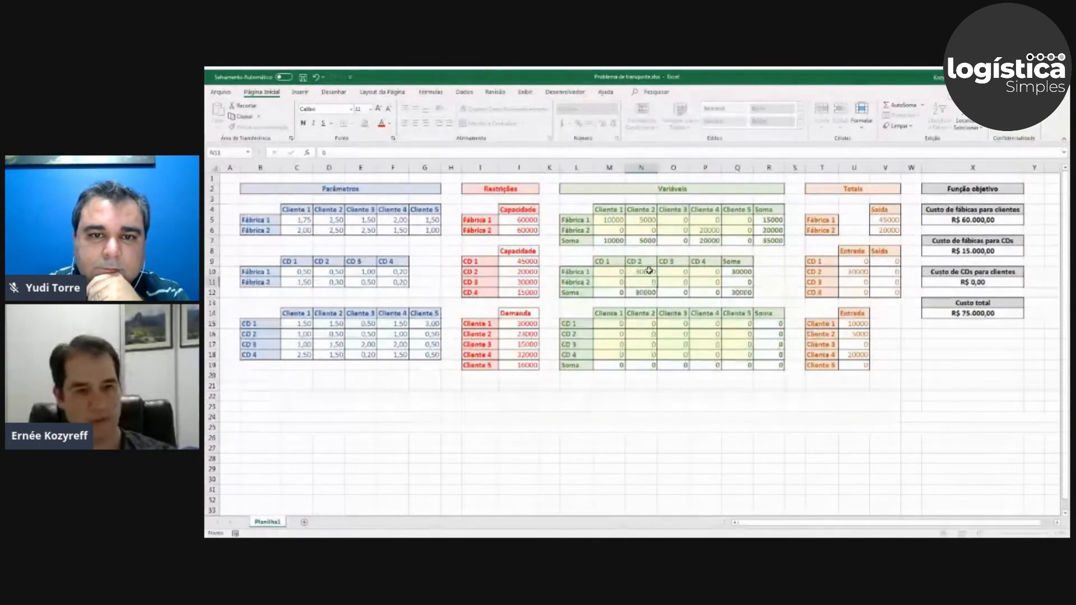
# Enter 50000 as the quantity from CD 2 to Cliente 3 in O16 and check the Custo total in X14.
pyautogui.click(674, 333)
pyautogui.write('50000')
pyautogui.press('Return')
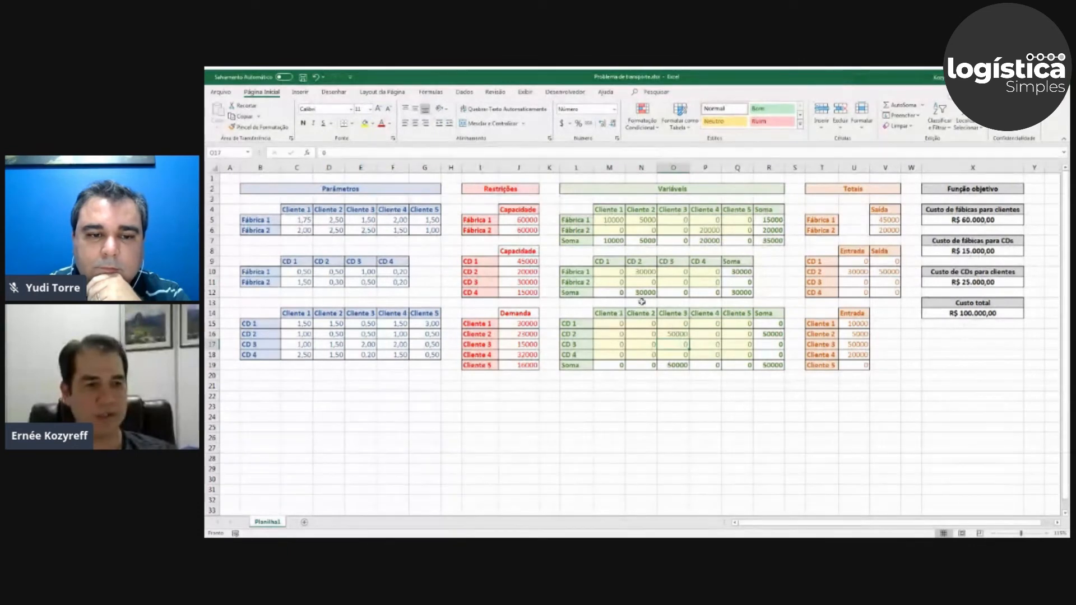
pyautogui.click(978, 314)
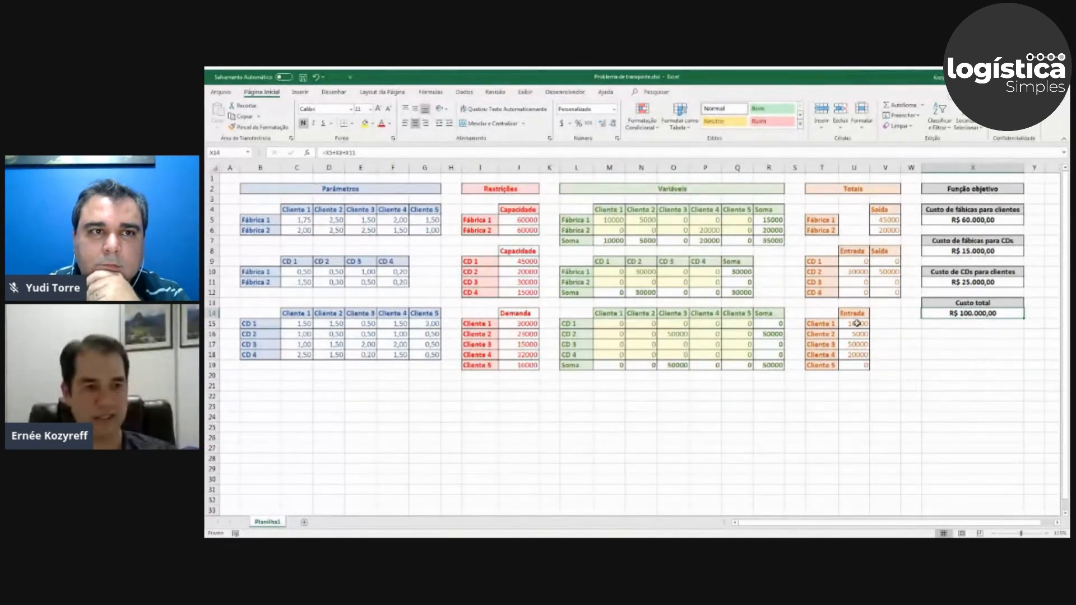
# Check the Entrada total formulas for Cliente 2, Cliente 3 and Cliente 4 in U16:U18.
pyautogui.click(858, 334)
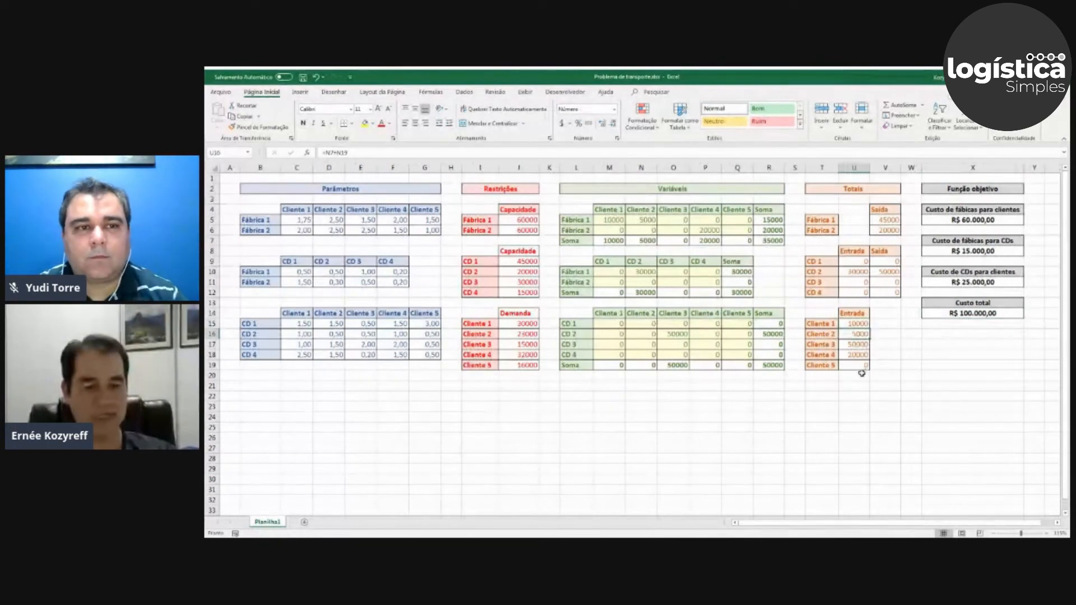
pyautogui.click(854, 344)
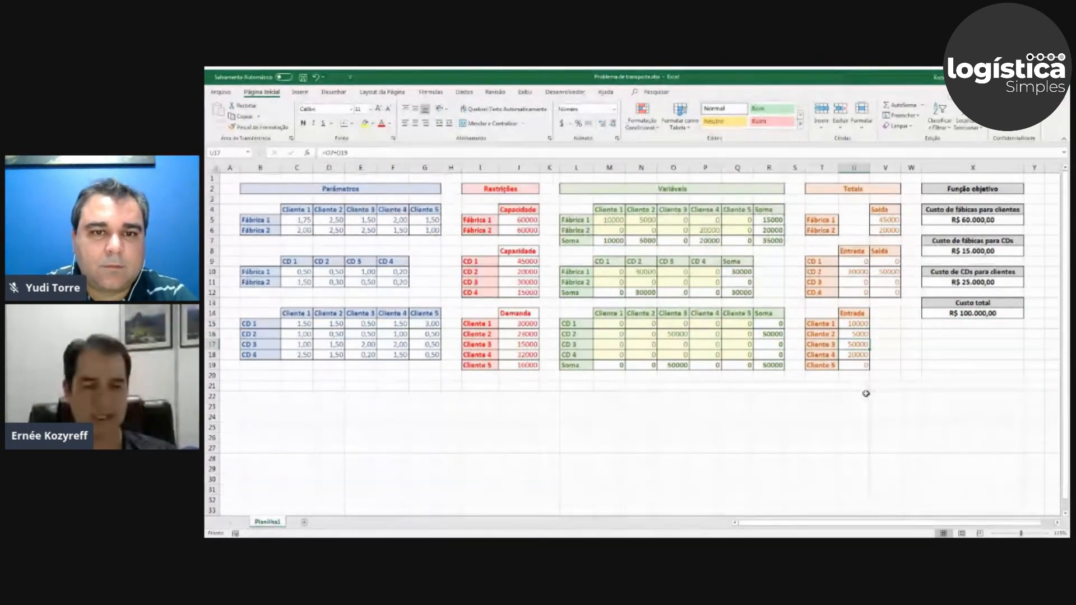
pyautogui.click(854, 355)
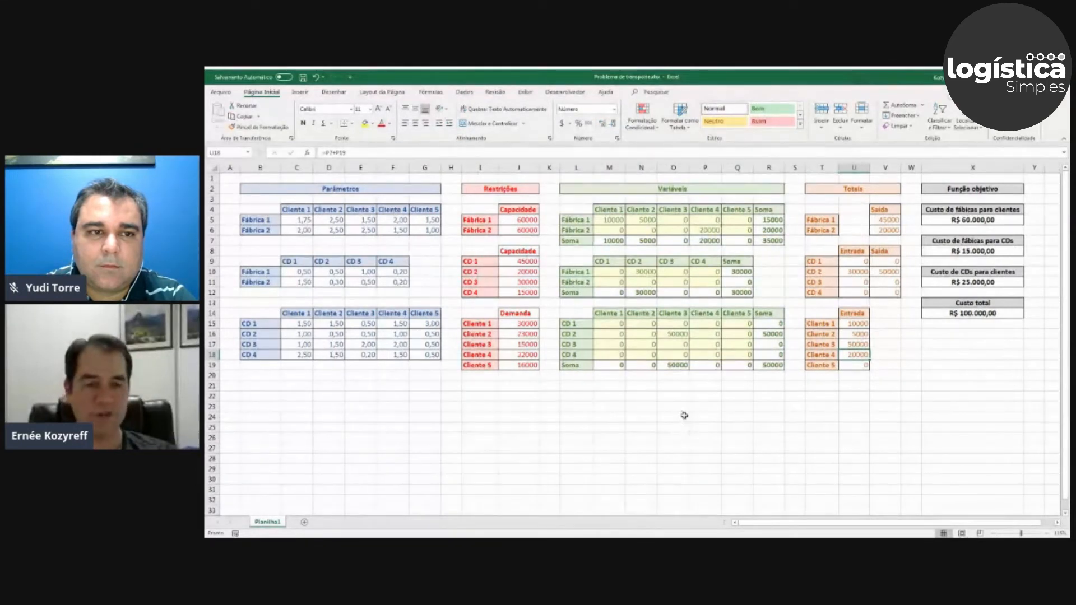
pyautogui.click(258, 384)
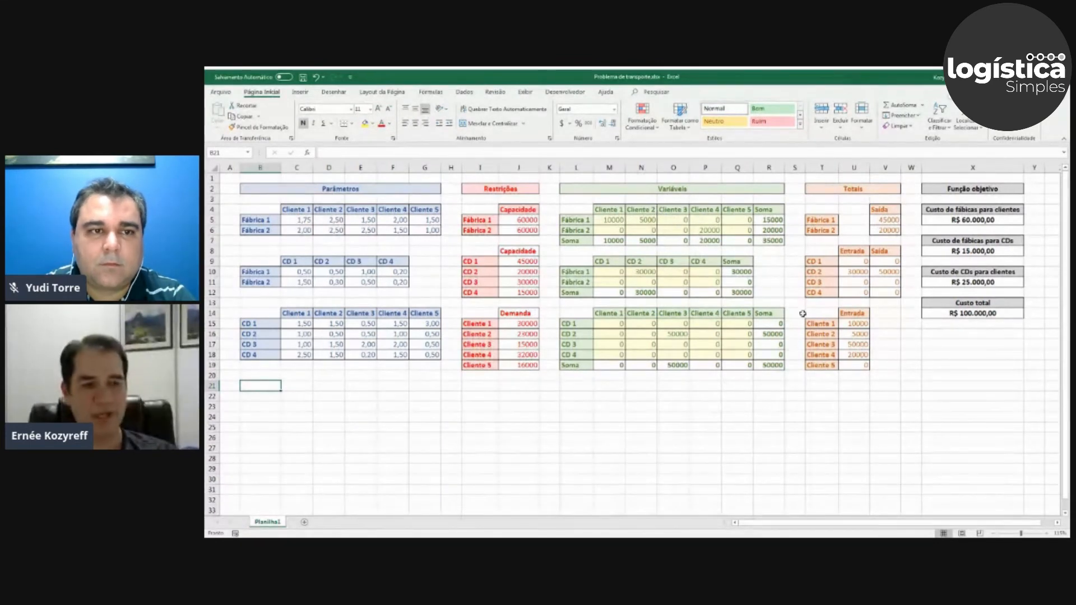
pyautogui.click(950, 345)
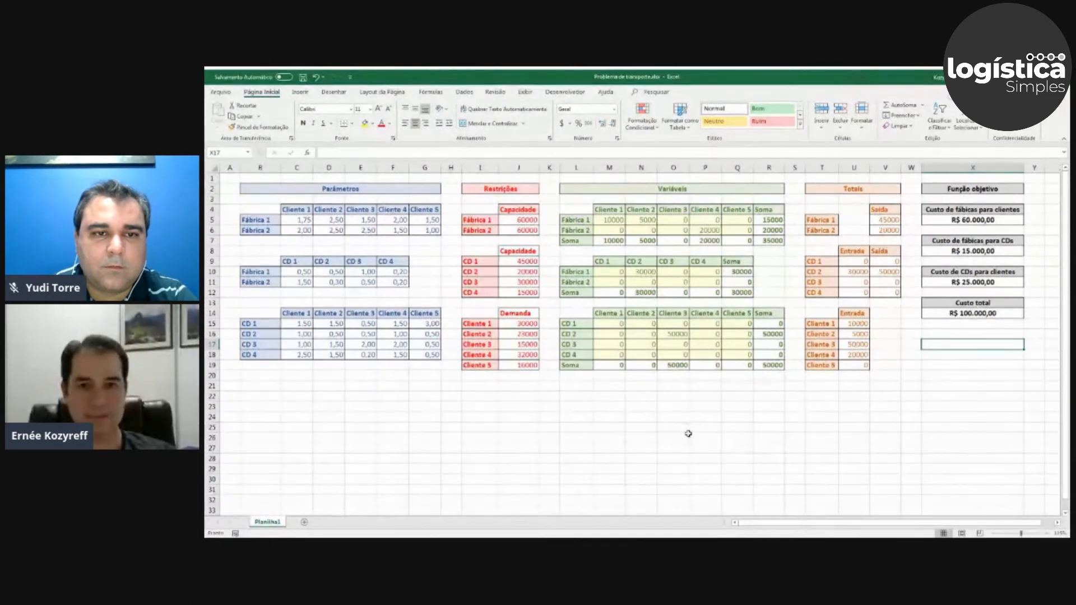
# Open Solver and set the Custo total cell X14 as the objective to minimize (Mín.).
pyautogui.click(464, 93)
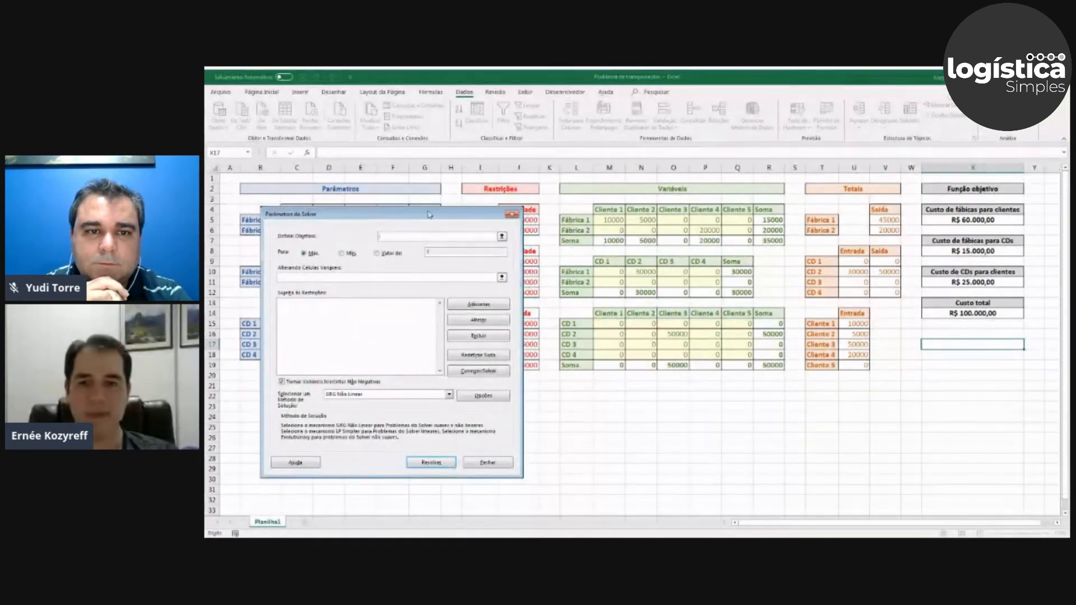
pyautogui.moveTo(429, 214); pyautogui.dragTo(437, 210)
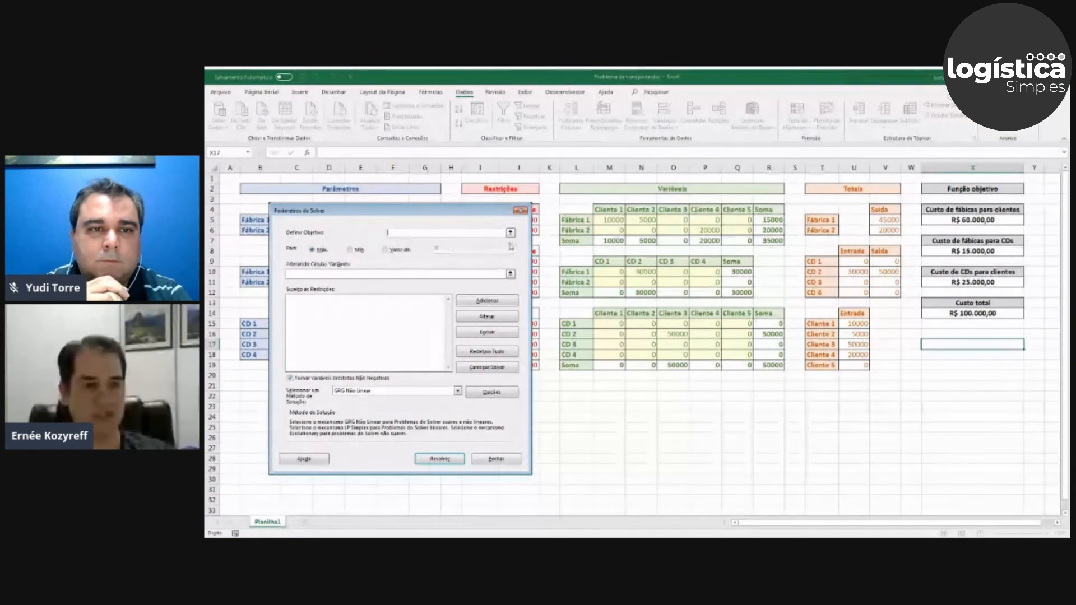
pyautogui.click(510, 232)
pyautogui.click(975, 314)
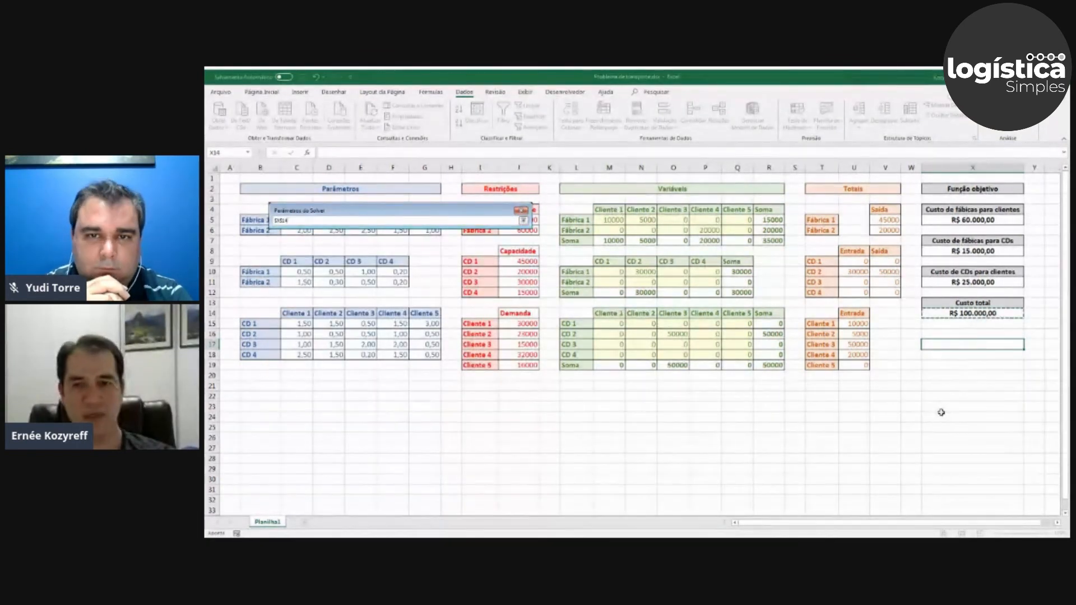
pyautogui.press('Return')
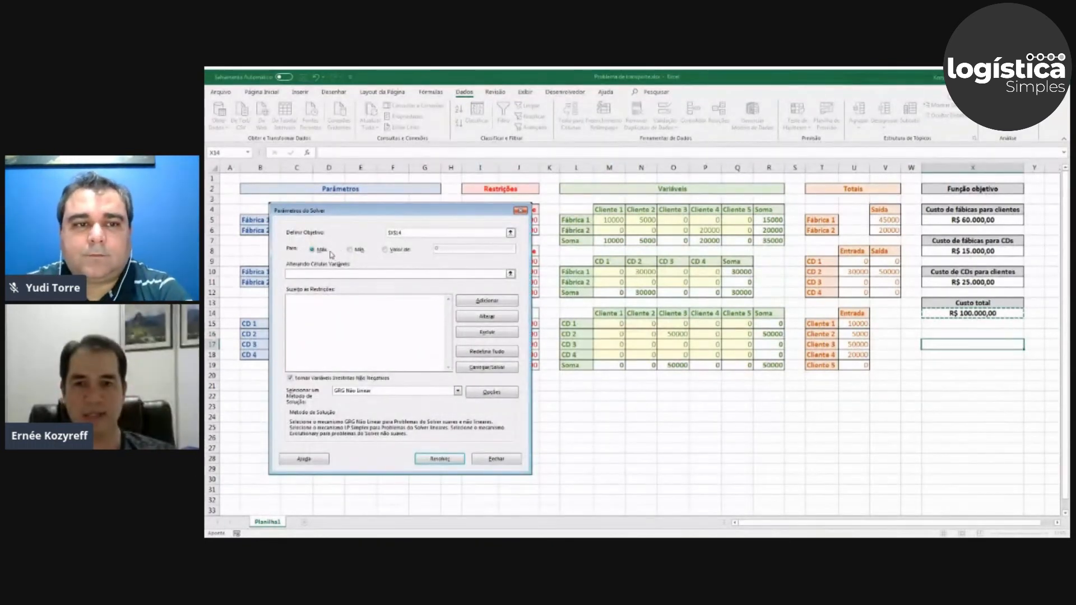
pyautogui.click(348, 250)
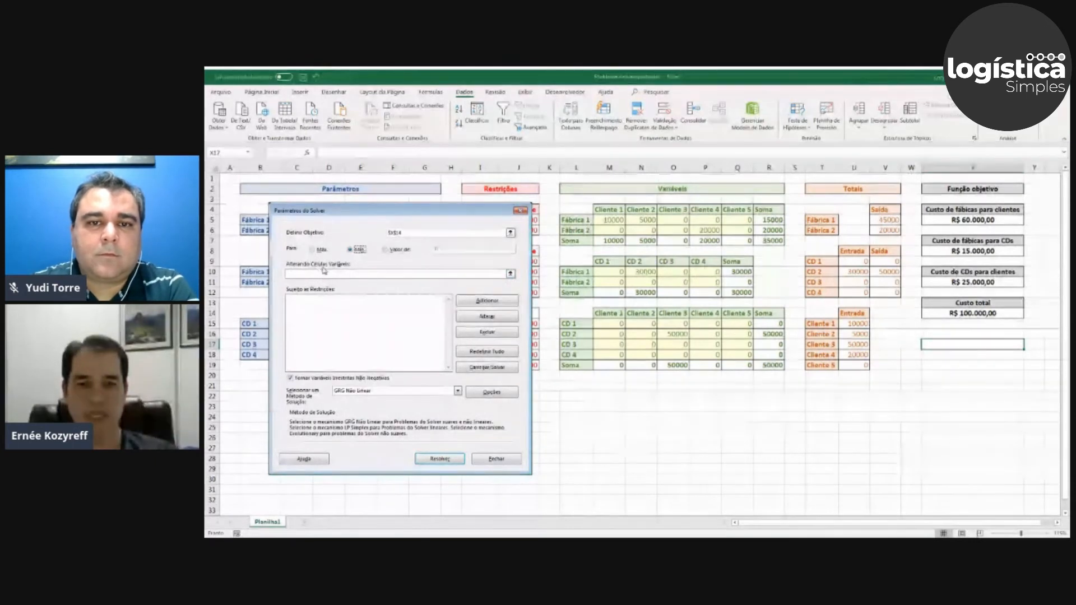
# Set the Solver's variable cells to the three shipment quantity ranges M5:Q6, M10:P11 and M15:Q18.
pyautogui.click(510, 274)
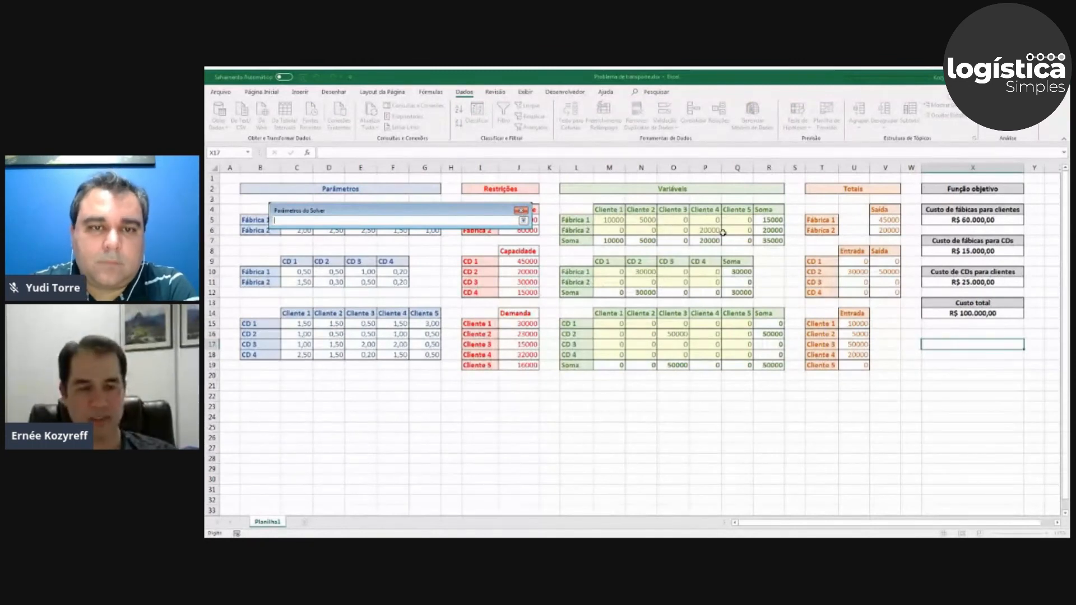
pyautogui.moveTo(612, 218); pyautogui.dragTo(738, 230)
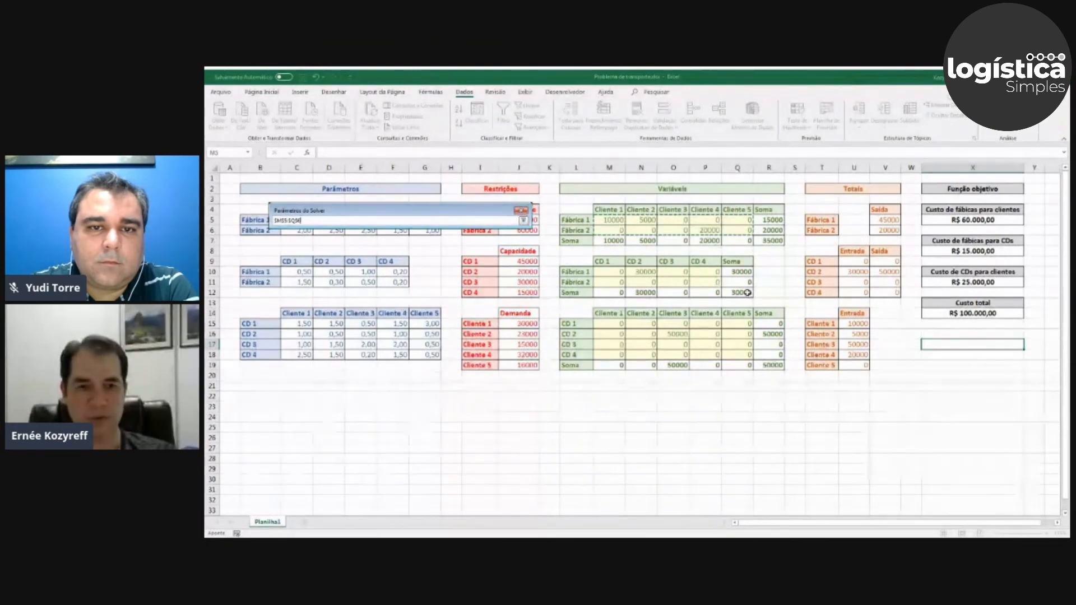
pyautogui.moveTo(612, 272); pyautogui.dragTo(707, 282)
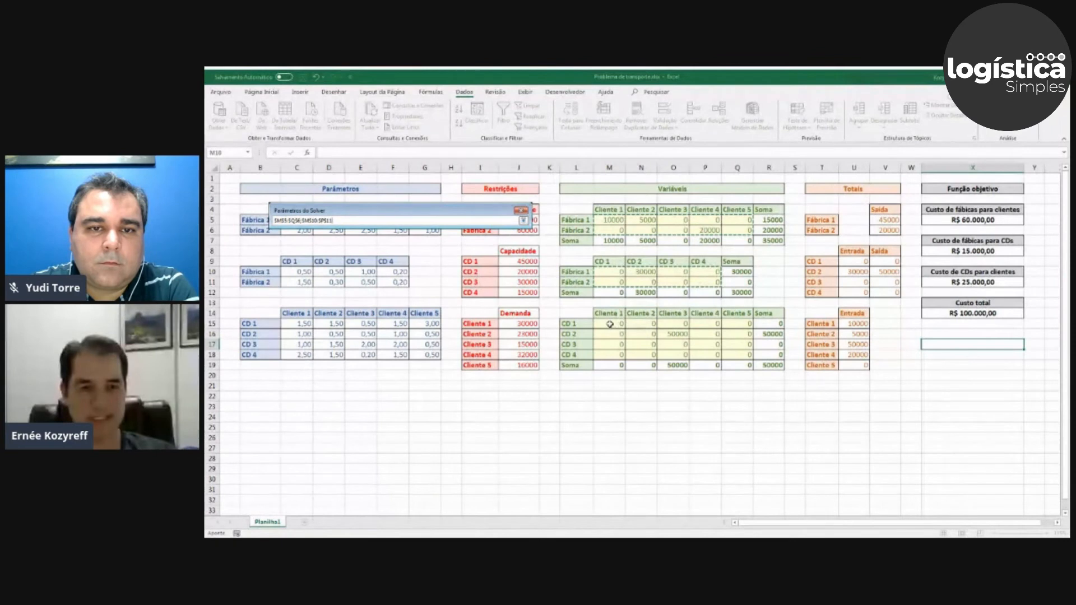
pyautogui.moveTo(609, 324); pyautogui.dragTo(737, 354)
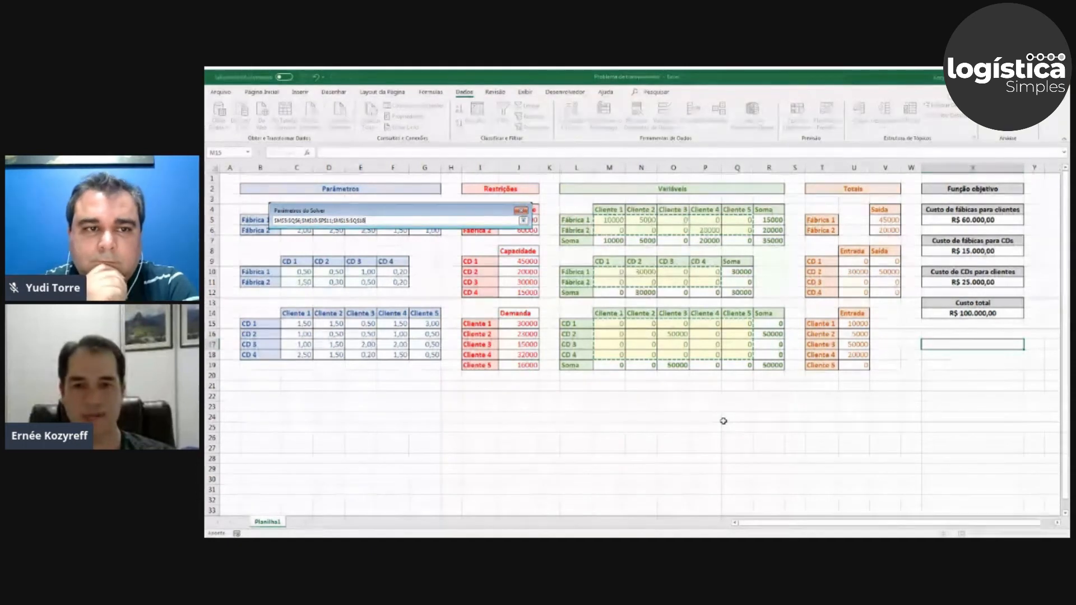
pyautogui.press('Return')
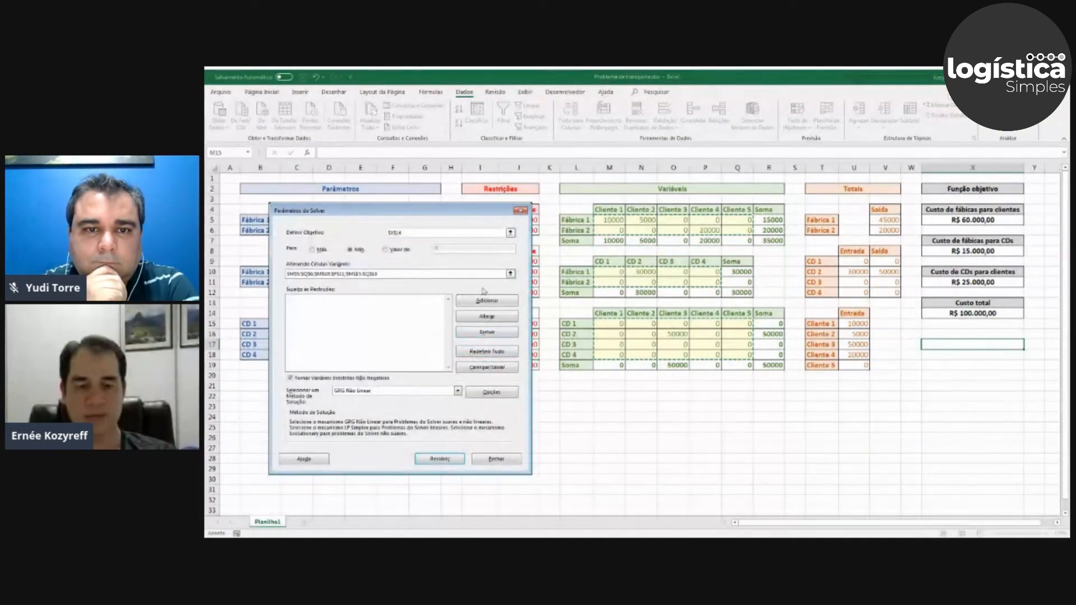
# Add a Solver constraint limiting the factories' Saída totals V5:V6 to <= their capacities J5:J6.
pyautogui.click(294, 305)
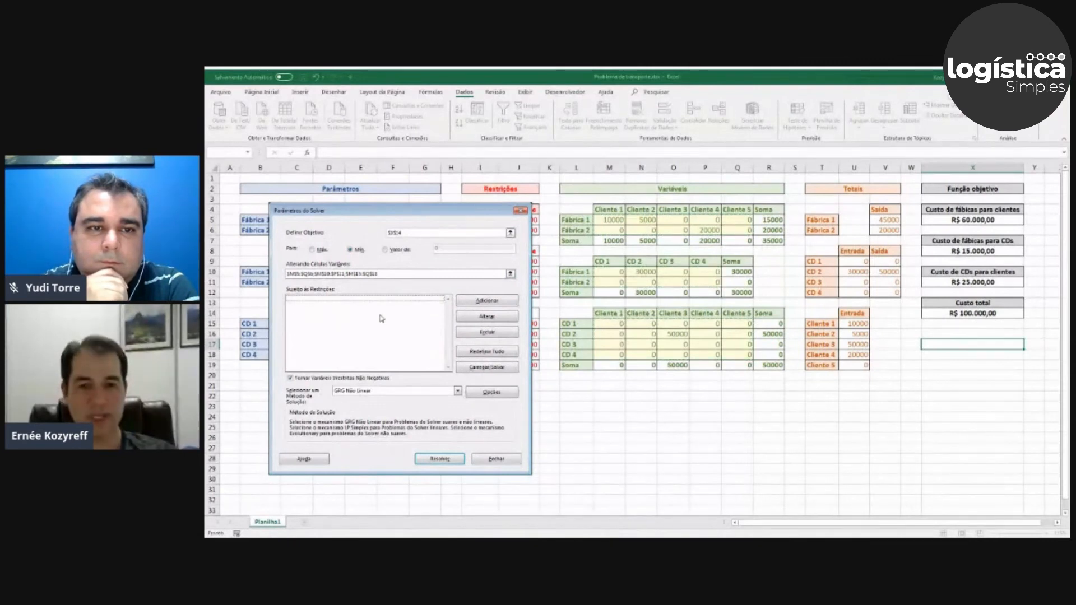
pyautogui.click(488, 300)
pyautogui.moveTo(435, 310); pyautogui.dragTo(541, 399)
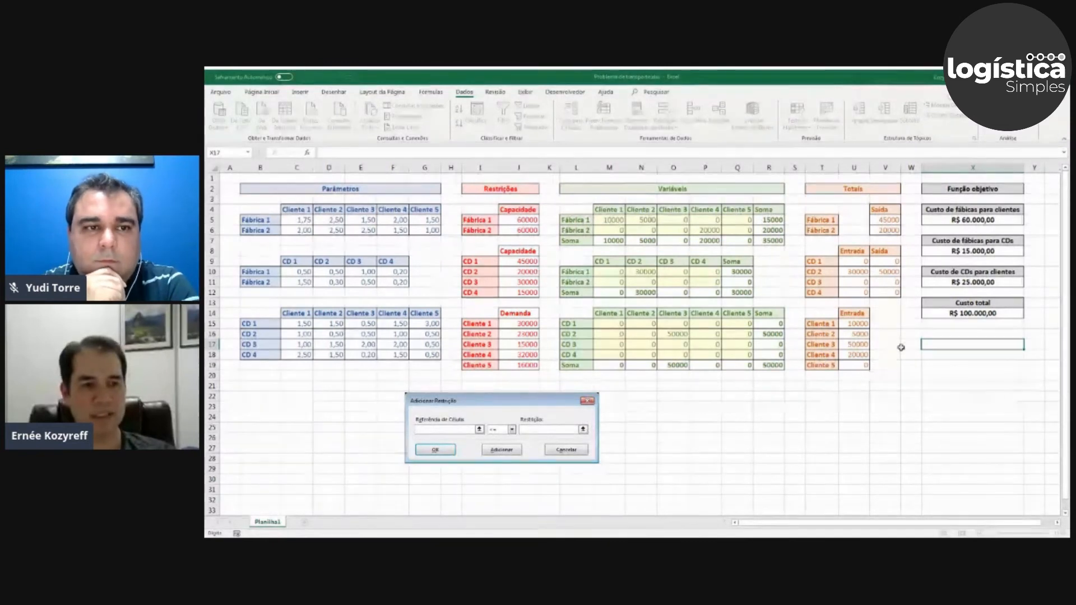
pyautogui.click(888, 220)
pyautogui.moveTo(888, 221); pyautogui.dragTo(889, 230)
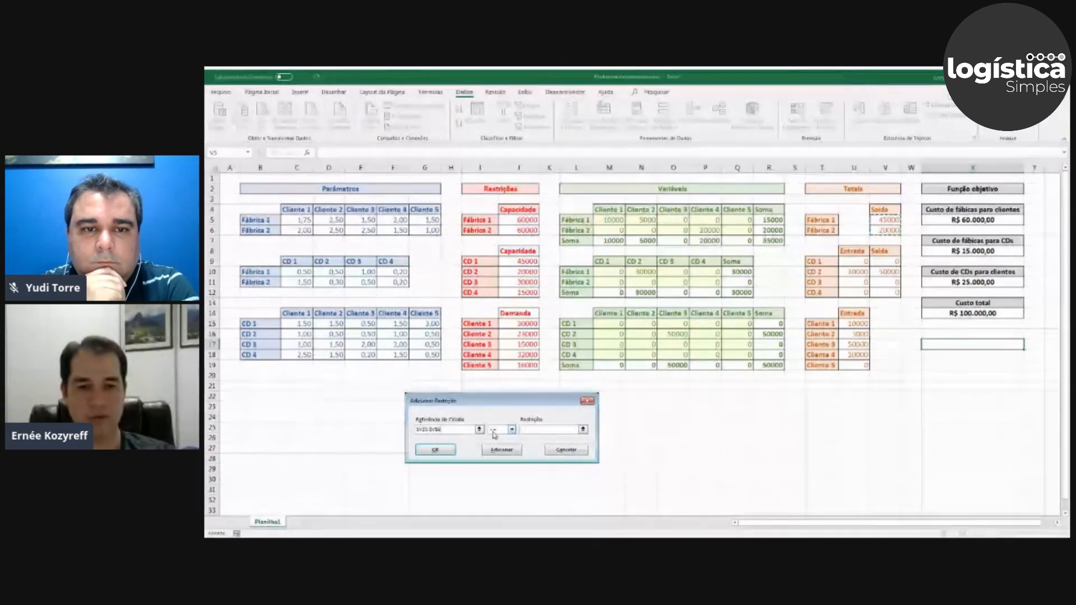
pyautogui.click(583, 429)
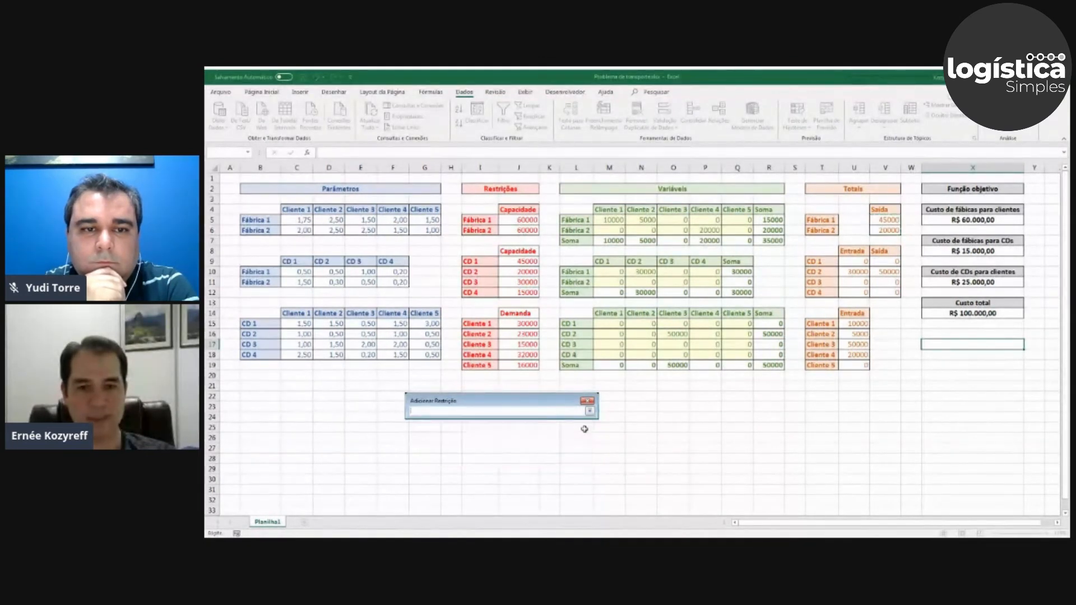
pyautogui.moveTo(519, 221); pyautogui.dragTo(520, 229)
pyautogui.press('Return')
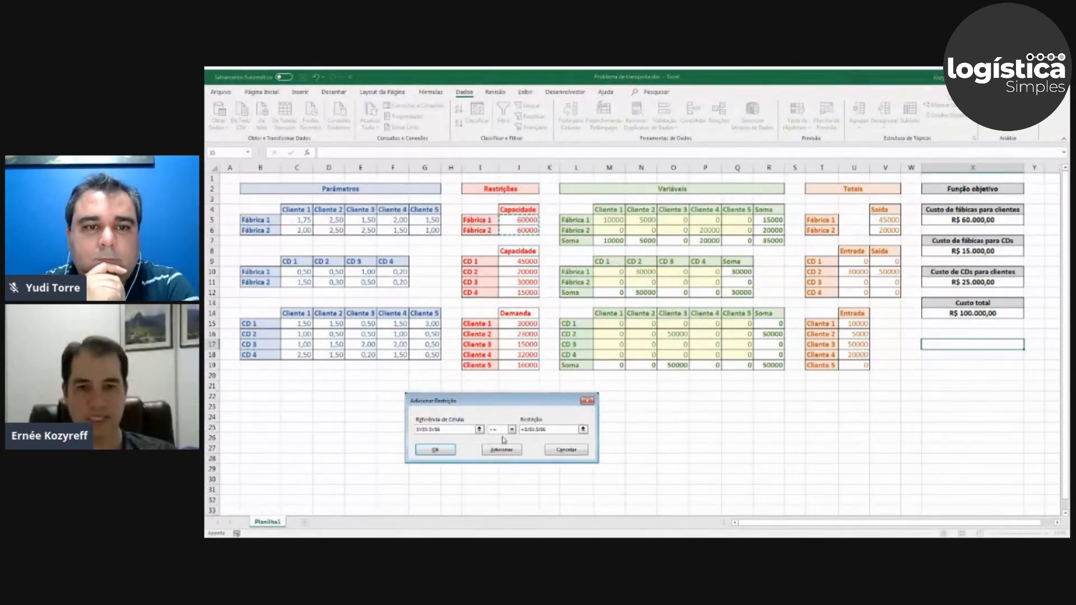
pyautogui.click(435, 450)
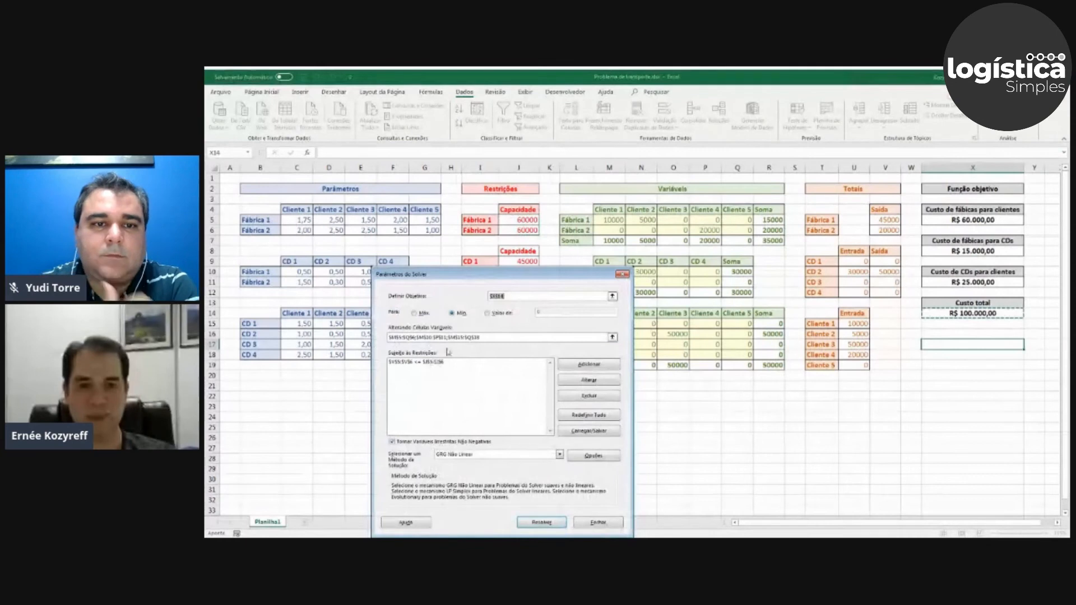
# Add a Solver constraint limiting the distribution centres' Entrada totals U9:U12 to <= their capacities J9:J12.
pyautogui.moveTo(479, 277); pyautogui.dragTo(338, 201)
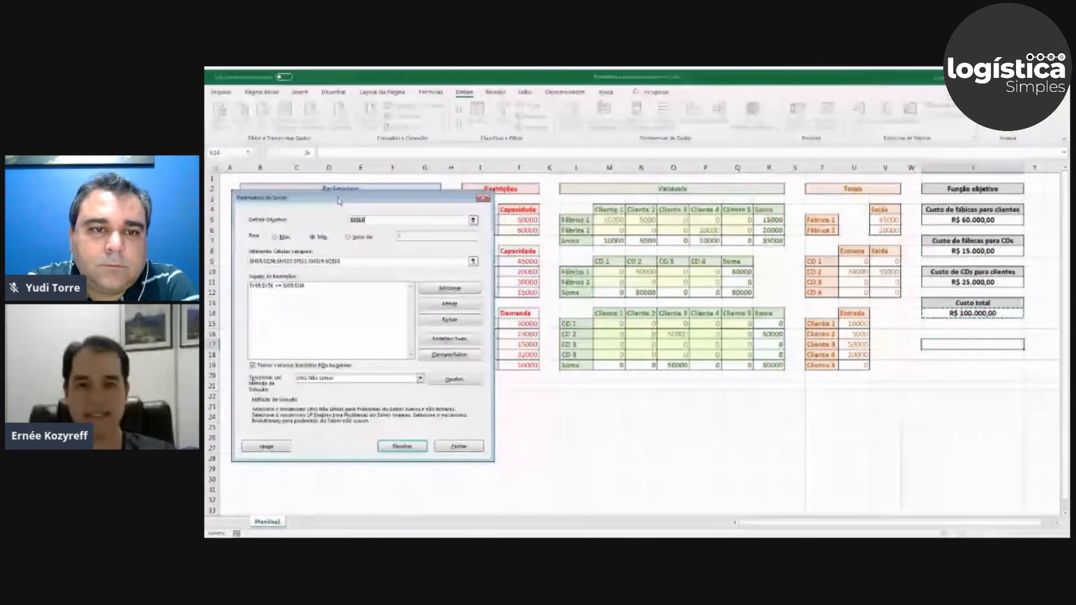
pyautogui.click(450, 288)
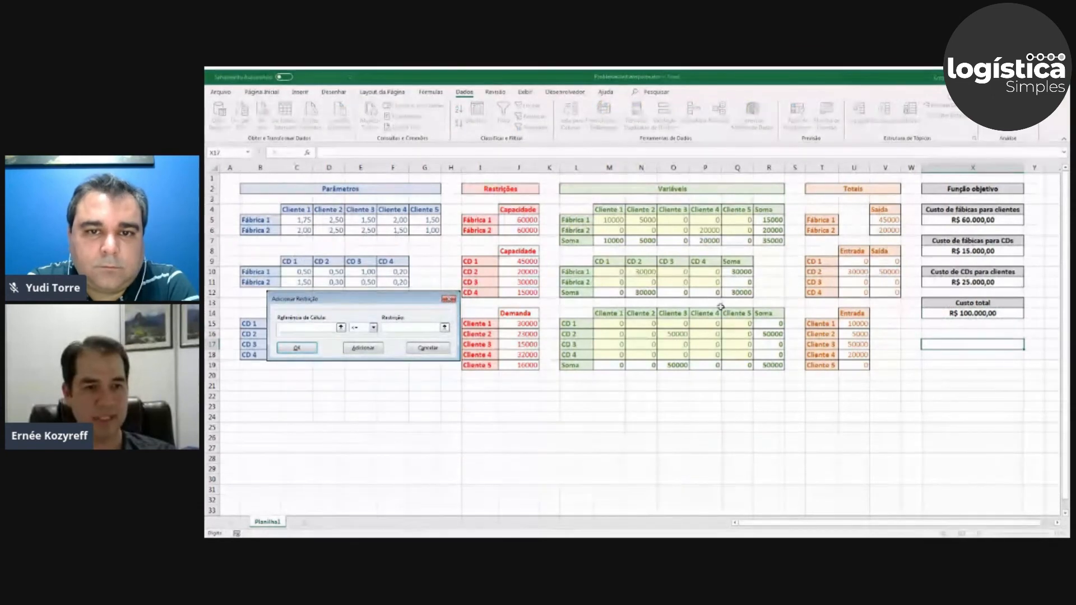
pyautogui.moveTo(858, 261); pyautogui.dragTo(861, 291)
pyautogui.click(391, 329)
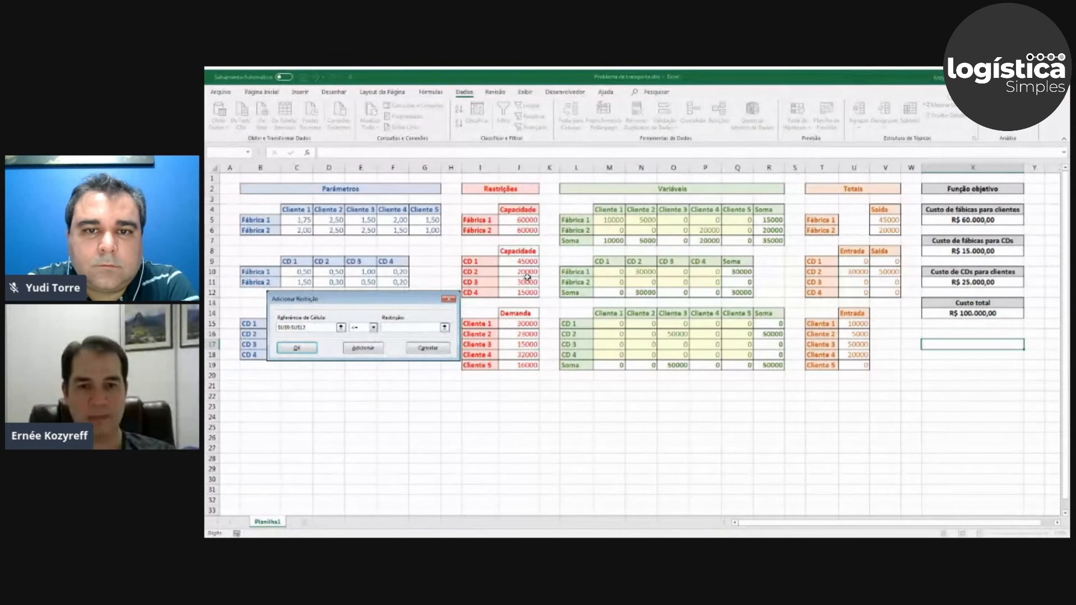
pyautogui.moveTo(527, 261); pyautogui.dragTo(526, 291)
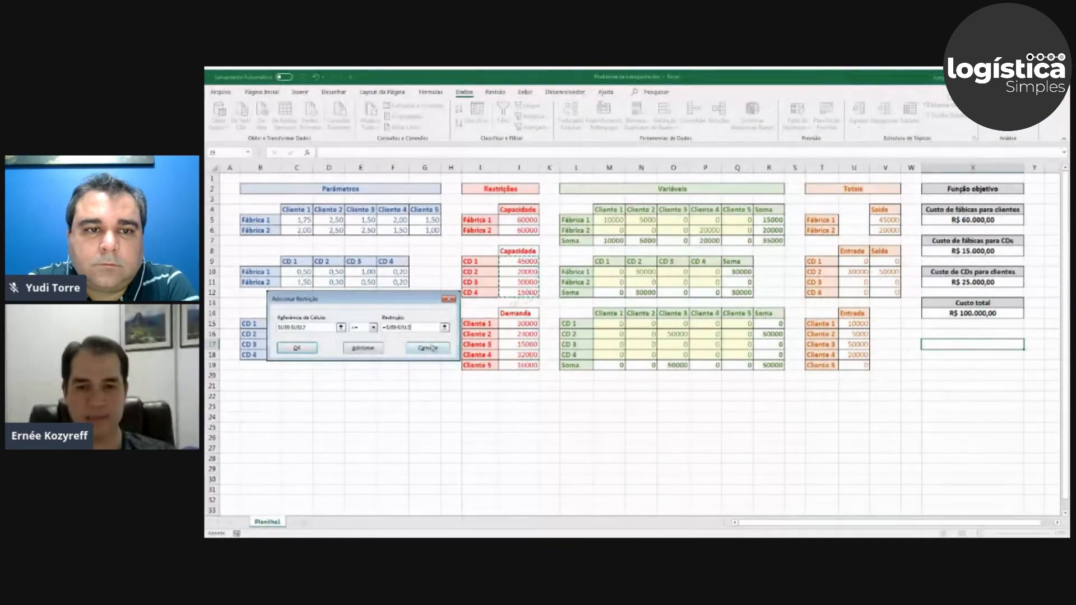
pyautogui.click(295, 348)
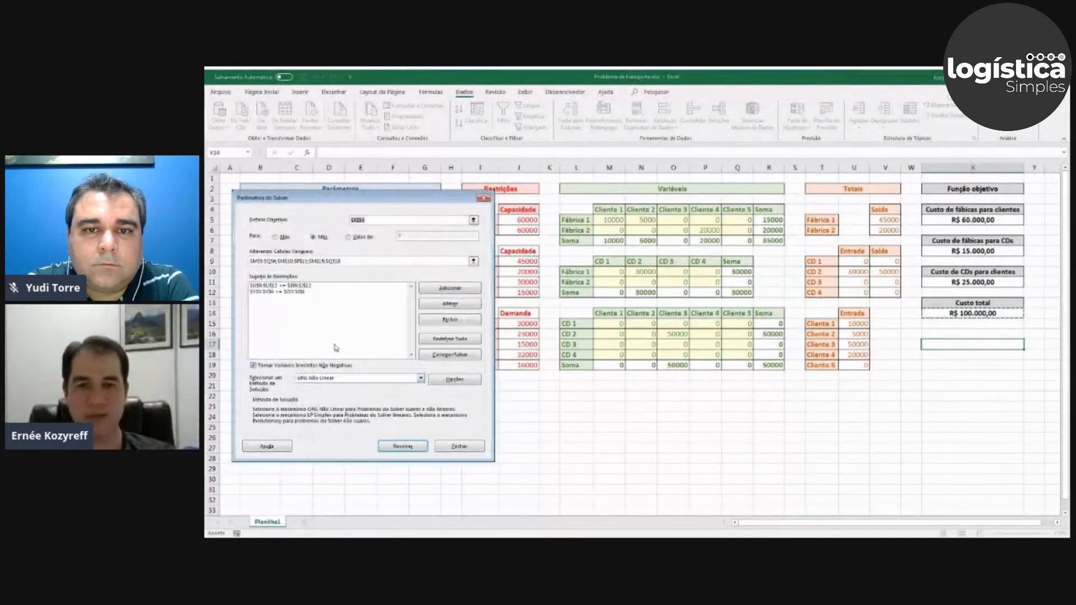
# Add a Solver constraint making the distribution centres' Entrada totals U9:U12 equal (=) to their Saída totals V9:V12.
pyautogui.click(446, 289)
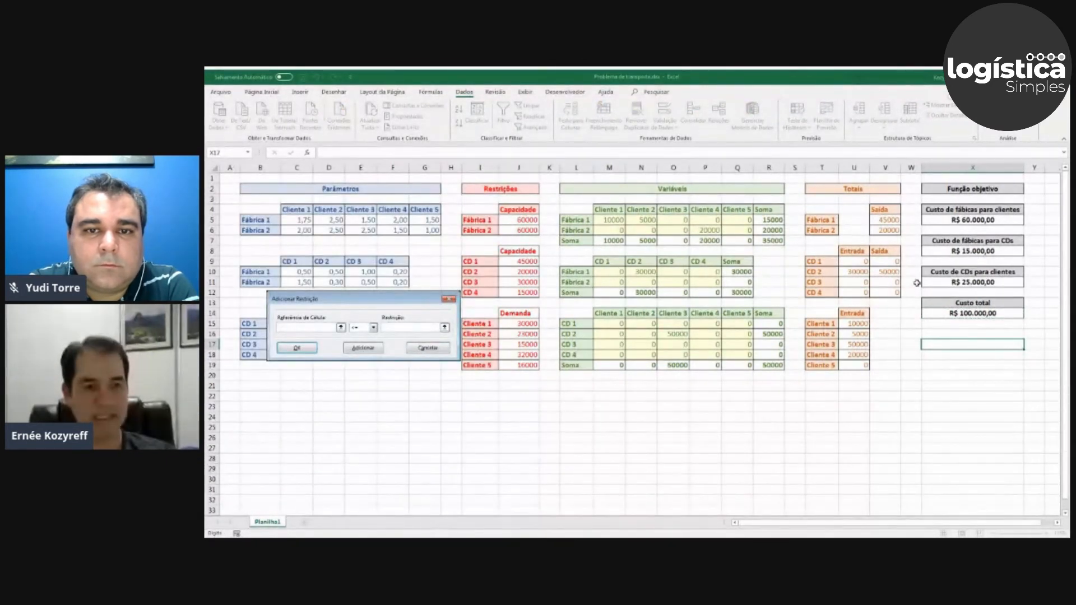
pyautogui.moveTo(861, 260); pyautogui.dragTo(859, 289)
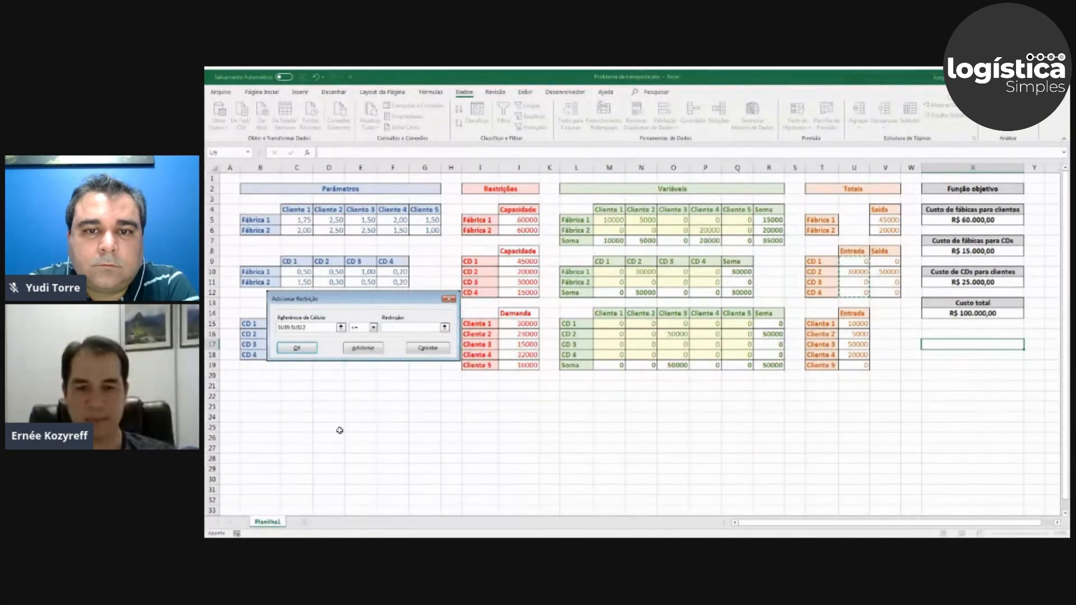
pyautogui.click(374, 328)
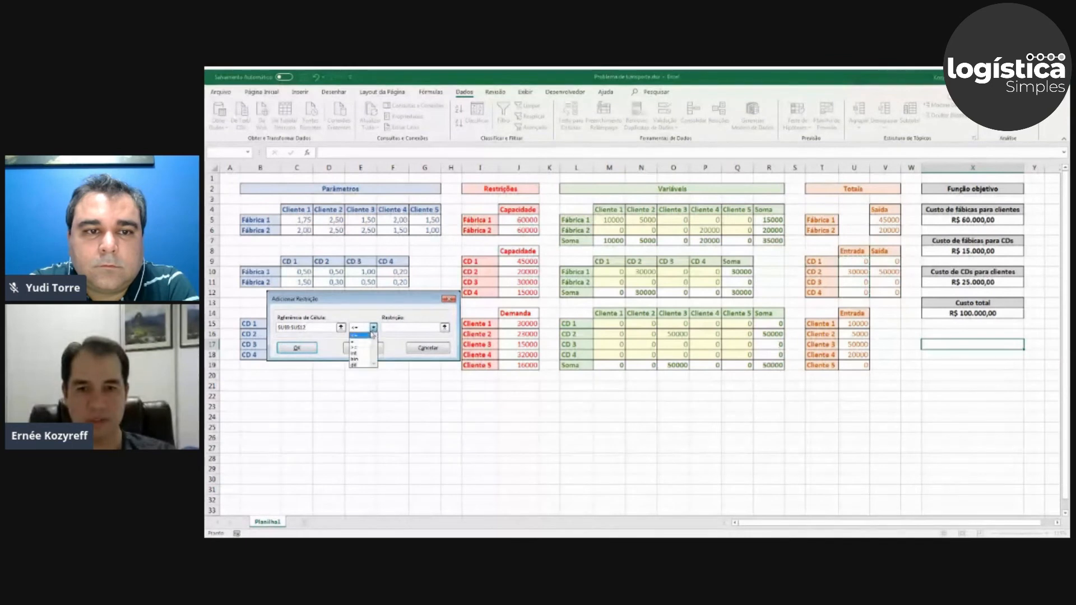
pyautogui.click(361, 342)
pyautogui.click(445, 327)
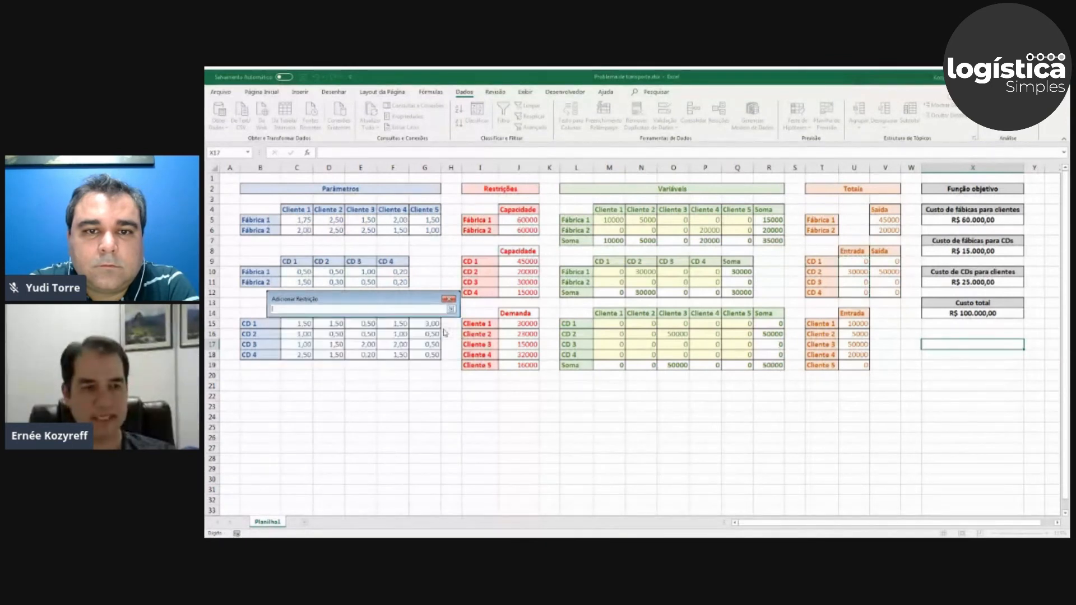
pyautogui.moveTo(885, 261); pyautogui.dragTo(888, 292)
pyautogui.click(450, 308)
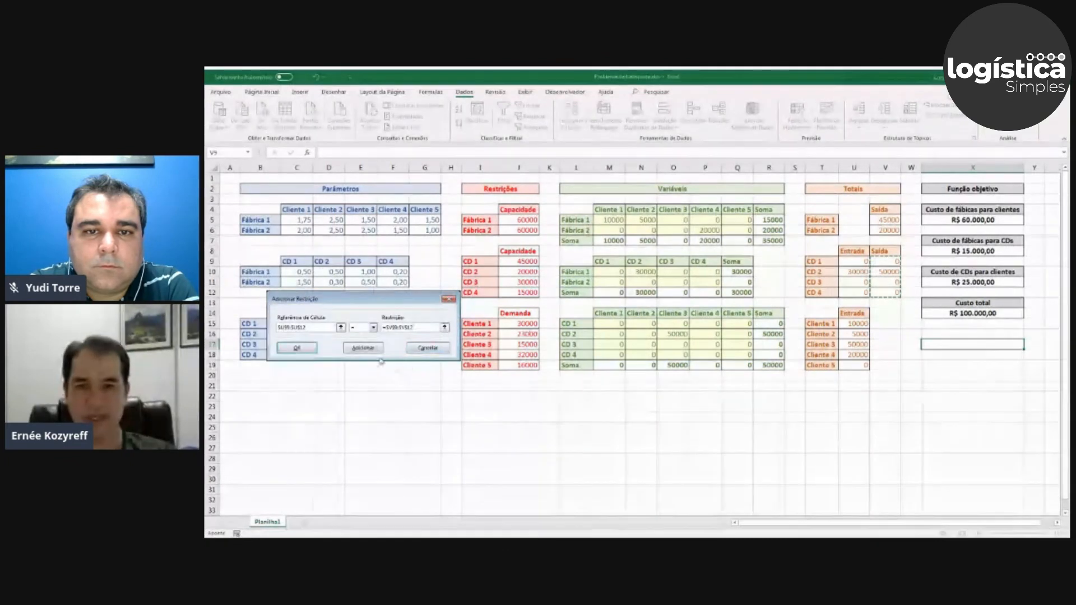
pyautogui.click(298, 351)
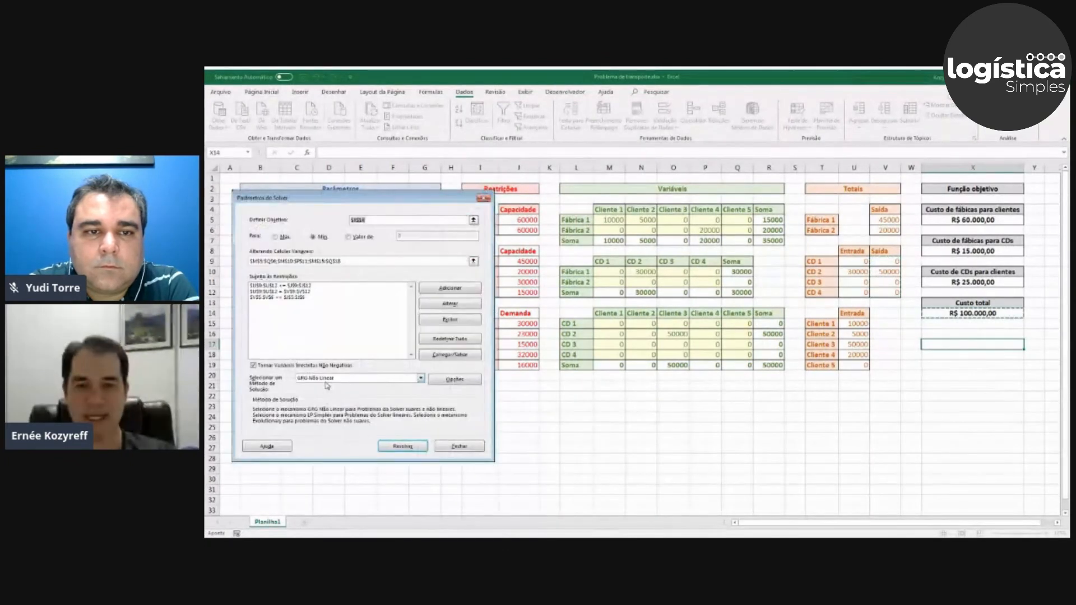
# Add a Solver constraint requiring the clients' Entrada totals U15:U19 to be >= their demands J15:J19.
pyautogui.click(442, 288)
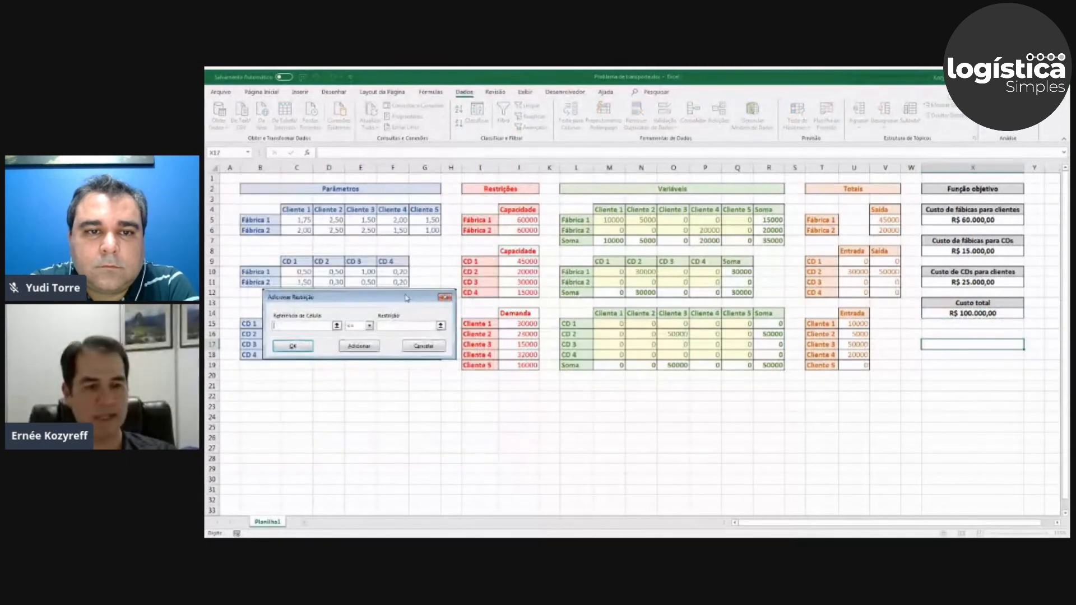
pyautogui.moveTo(857, 324); pyautogui.dragTo(858, 364)
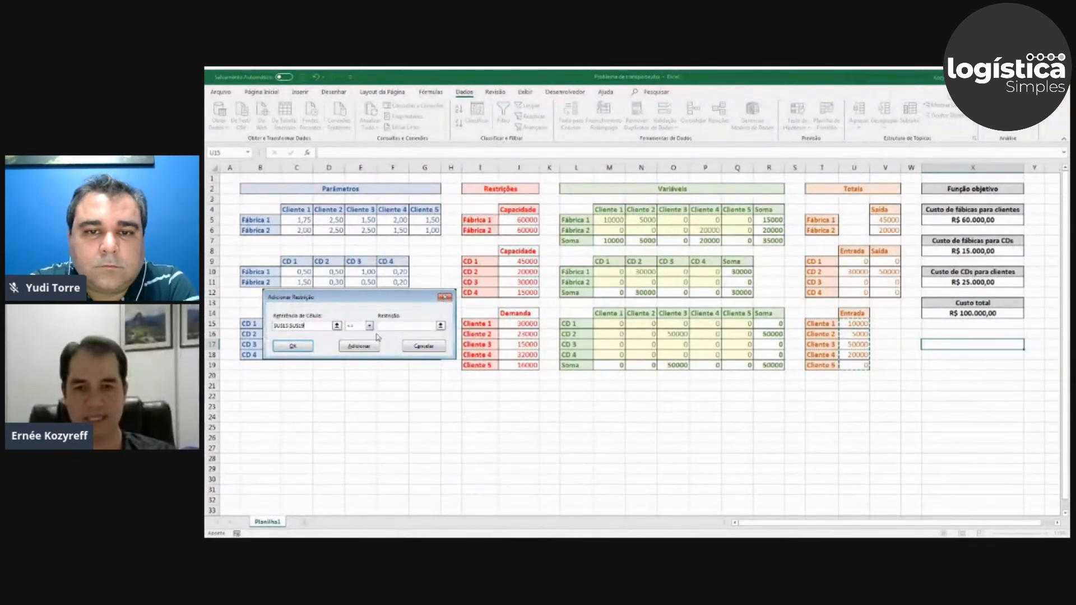
pyautogui.click(369, 326)
pyautogui.click(360, 346)
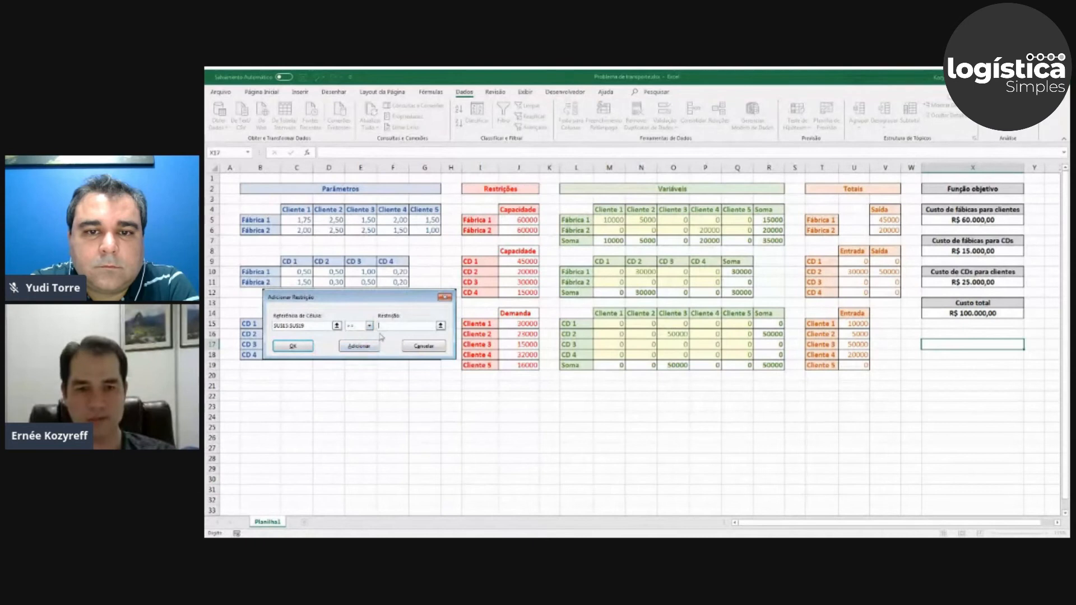
pyautogui.moveTo(518, 326); pyautogui.dragTo(526, 366)
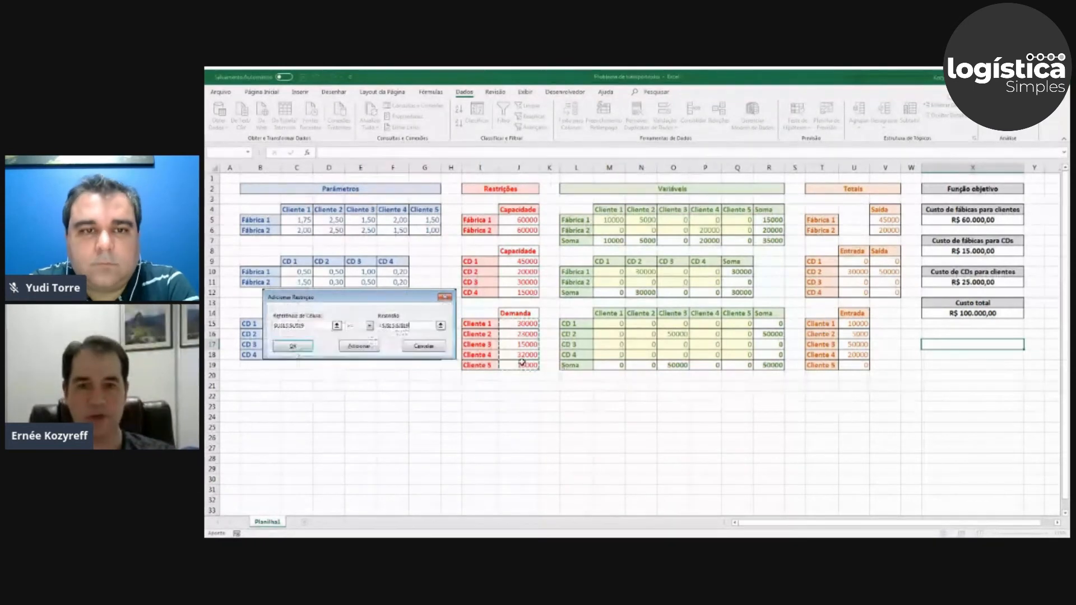
pyautogui.click(293, 346)
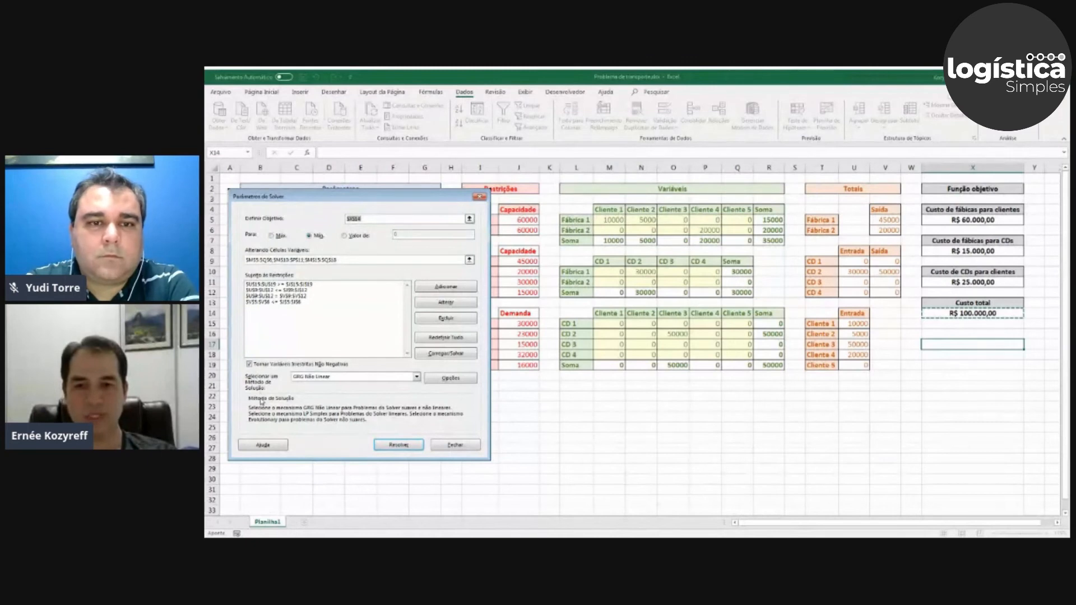
# Set the solving method to LP Simplex, solve the model and keep the Solver solution.
pyautogui.click(416, 377)
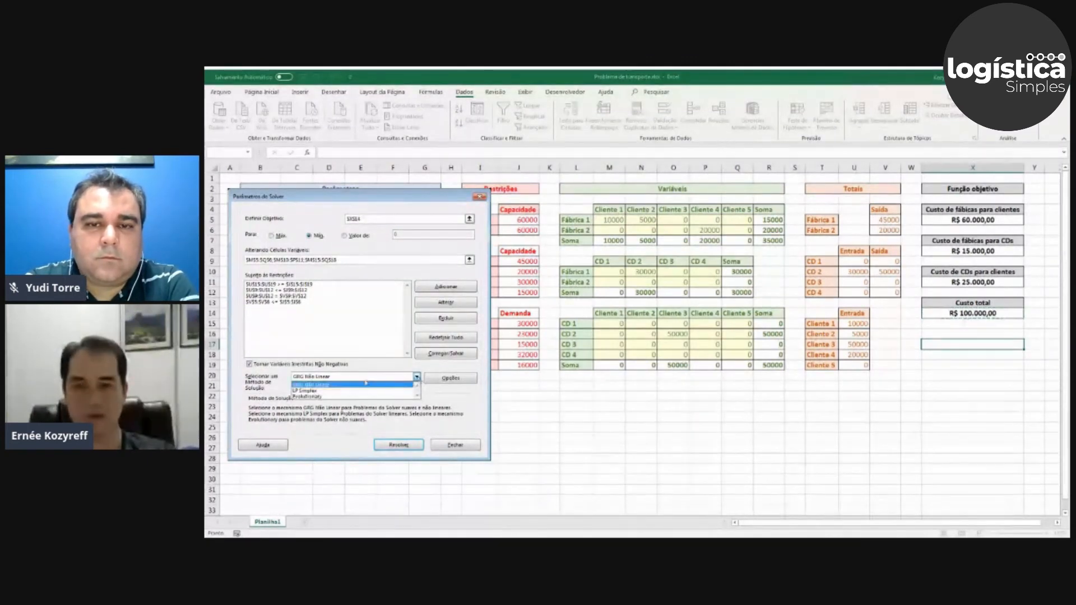
pyautogui.click(316, 391)
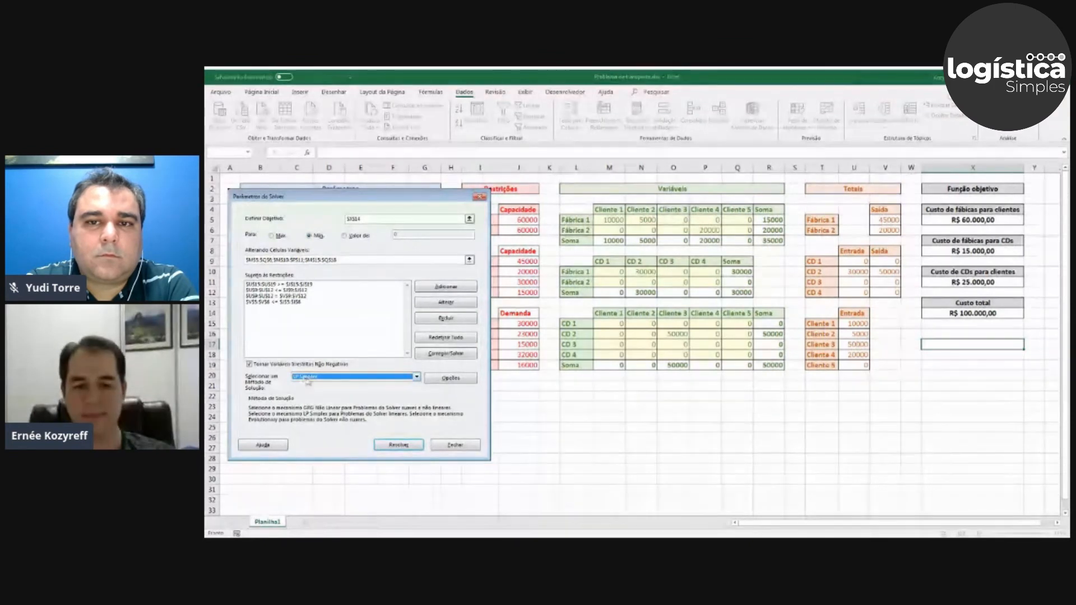
pyautogui.click(398, 446)
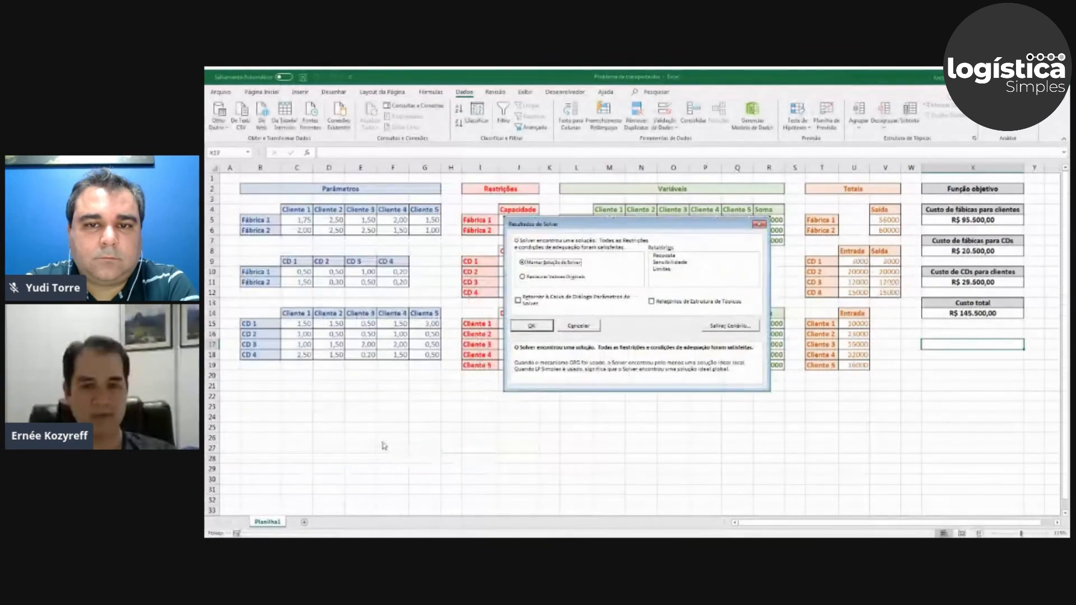
pyautogui.click(532, 327)
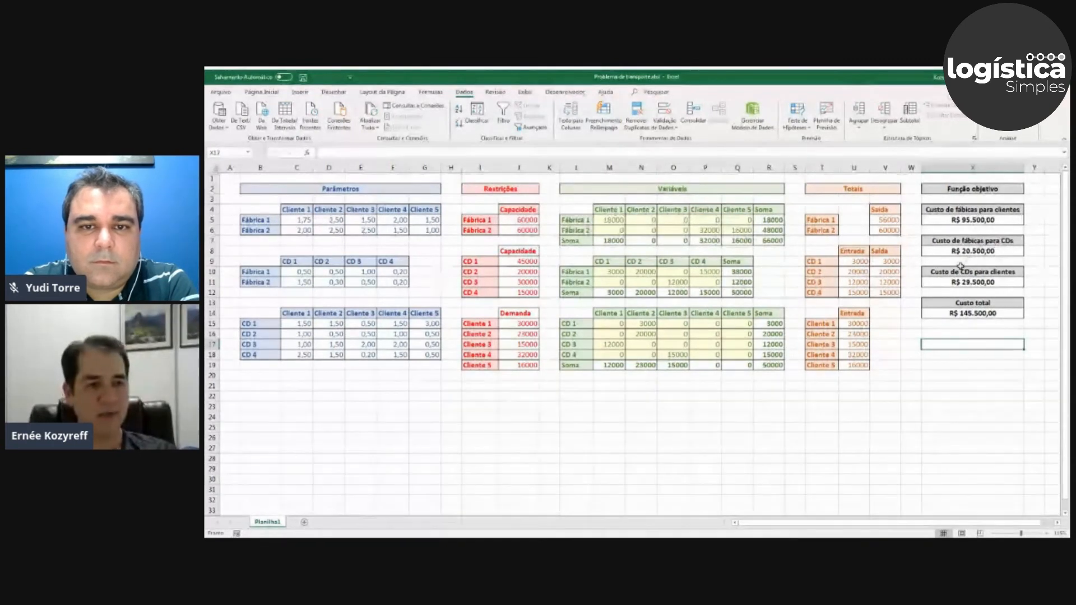
# Examine the total cost in X14 and compare the factories' Saída totals V5:V6 with their capacities J5:J6.
pyautogui.click(987, 313)
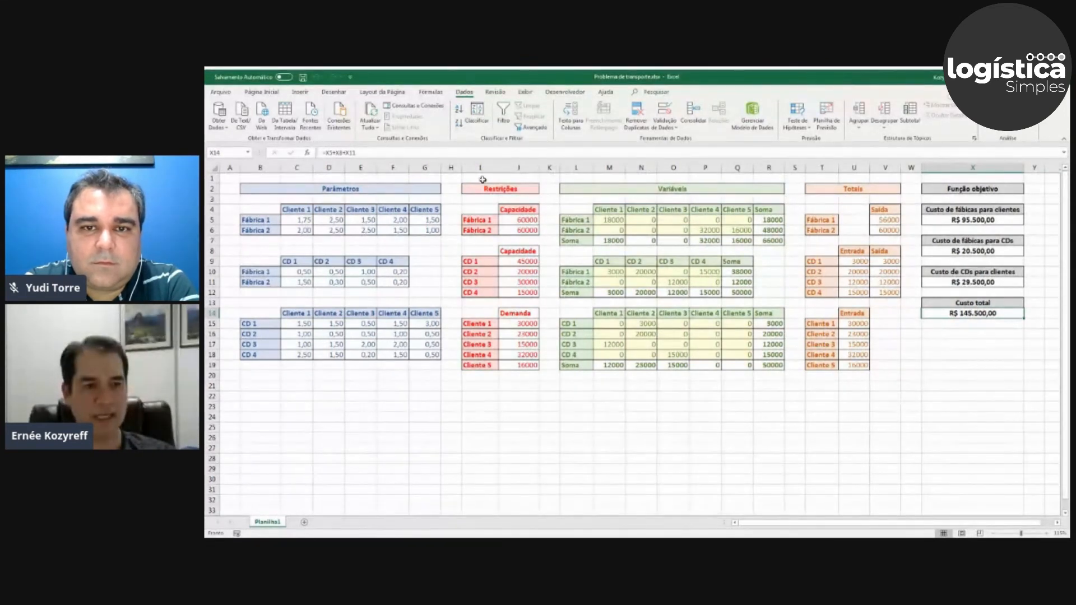
pyautogui.click(895, 218)
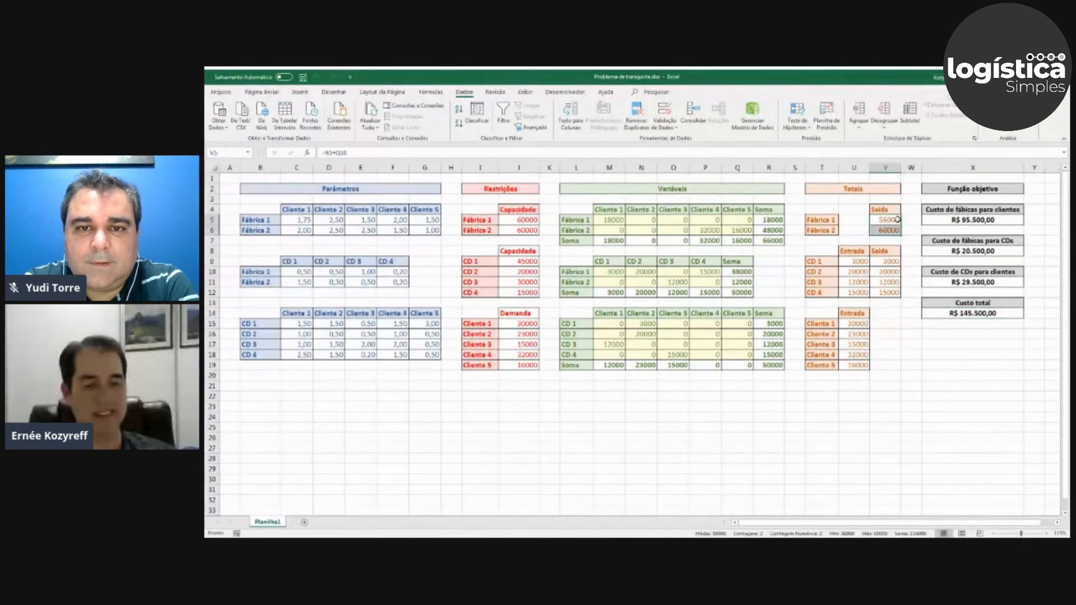
pyautogui.click(896, 229)
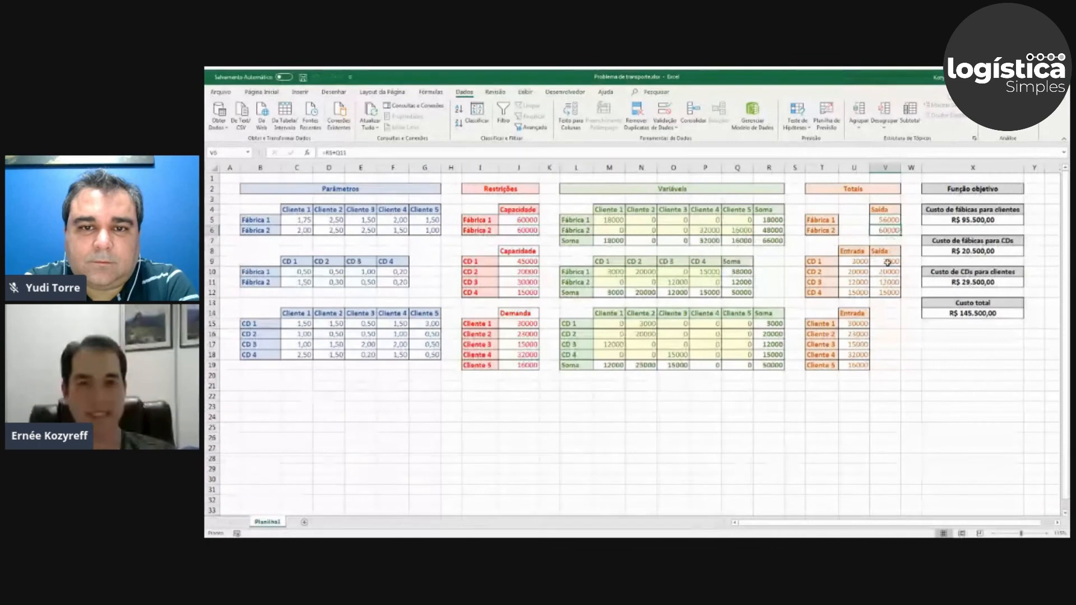
pyautogui.moveTo(517, 219); pyautogui.dragTo(517, 229)
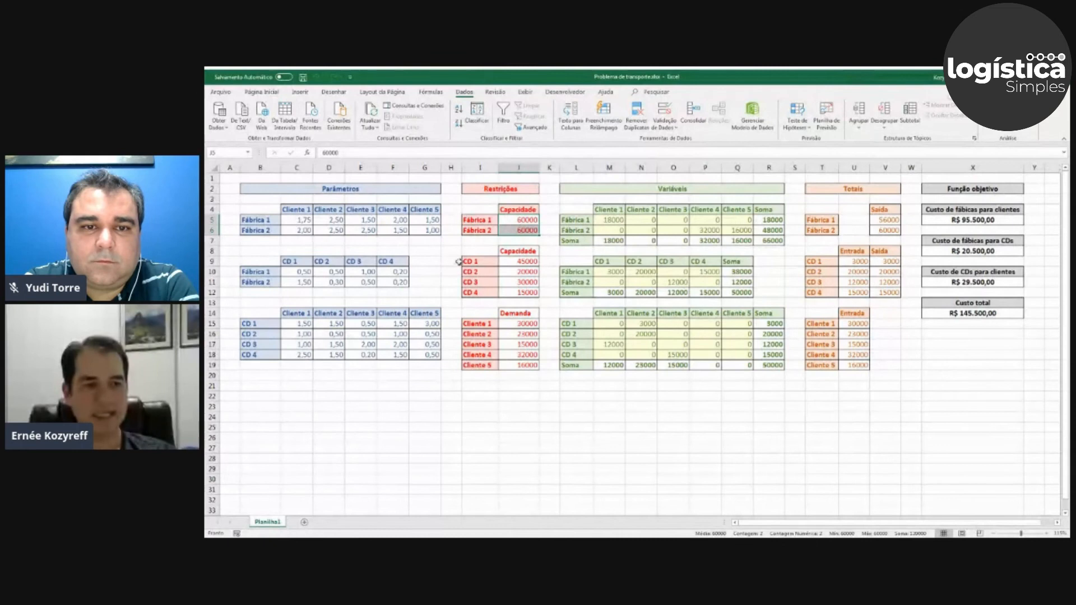
# Compare the distribution centres' Entrada totals U9:U12 with their capacities J9:J12.
pyautogui.click(860, 259)
pyautogui.moveTo(860, 262); pyautogui.dragTo(859, 291)
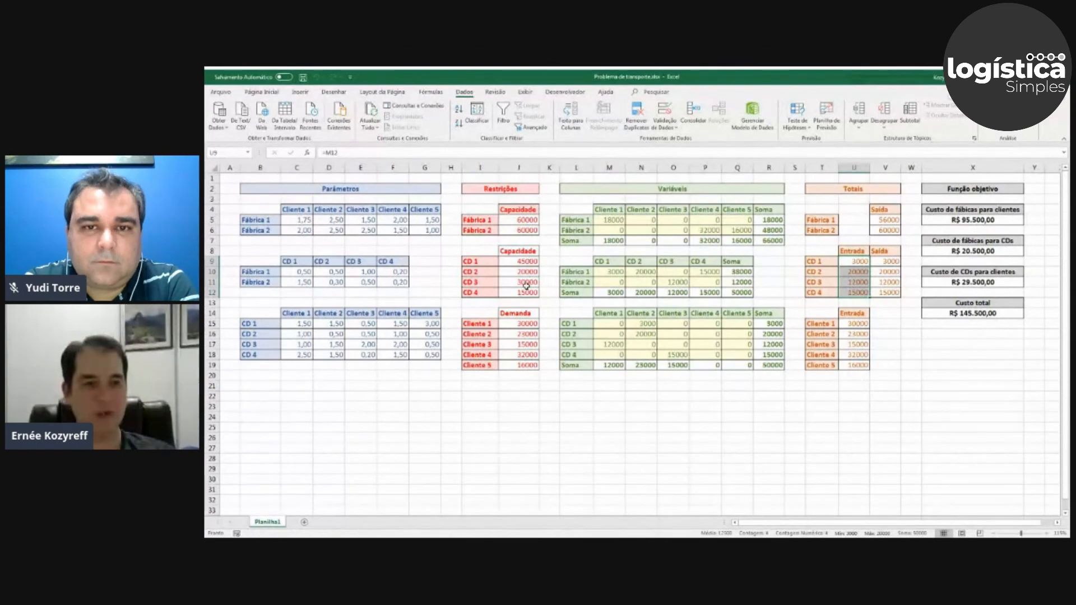
pyautogui.click(850, 262)
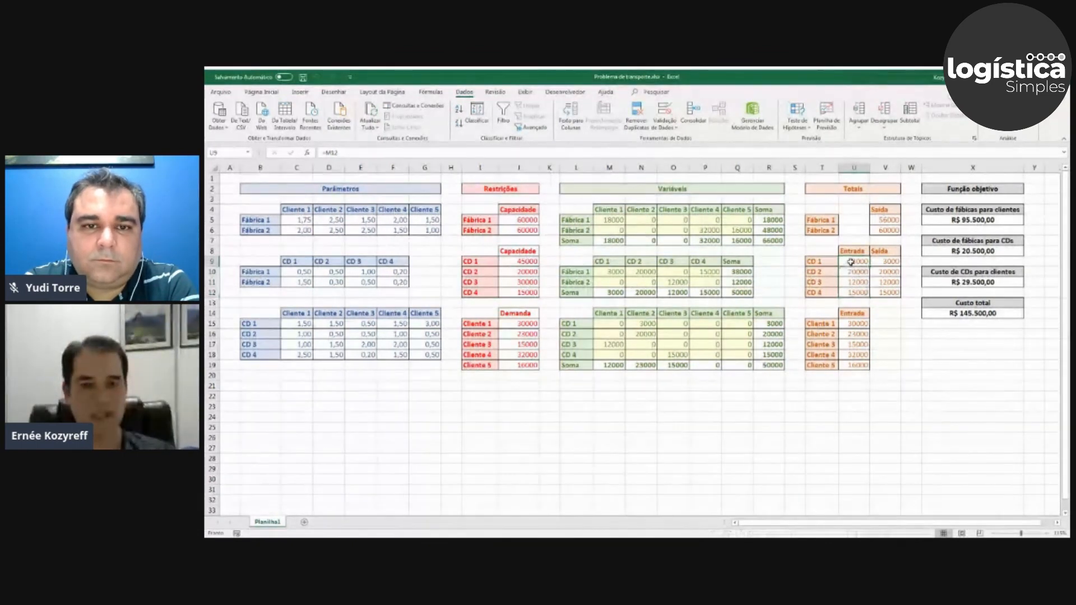
pyautogui.click(849, 283)
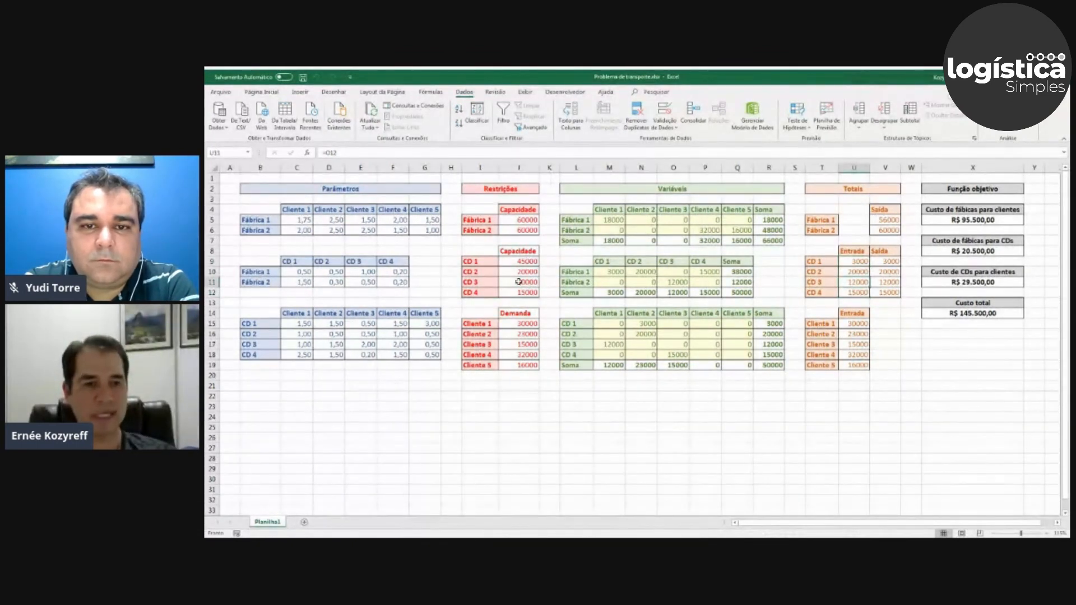
pyautogui.click(521, 261)
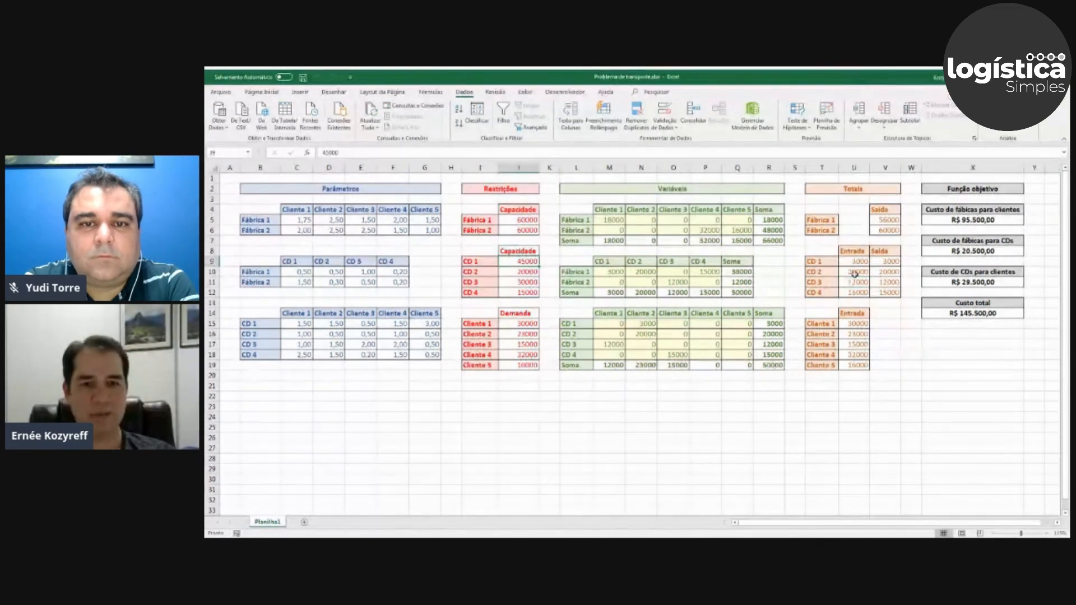
pyautogui.click(854, 273)
pyautogui.click(522, 273)
pyautogui.click(526, 290)
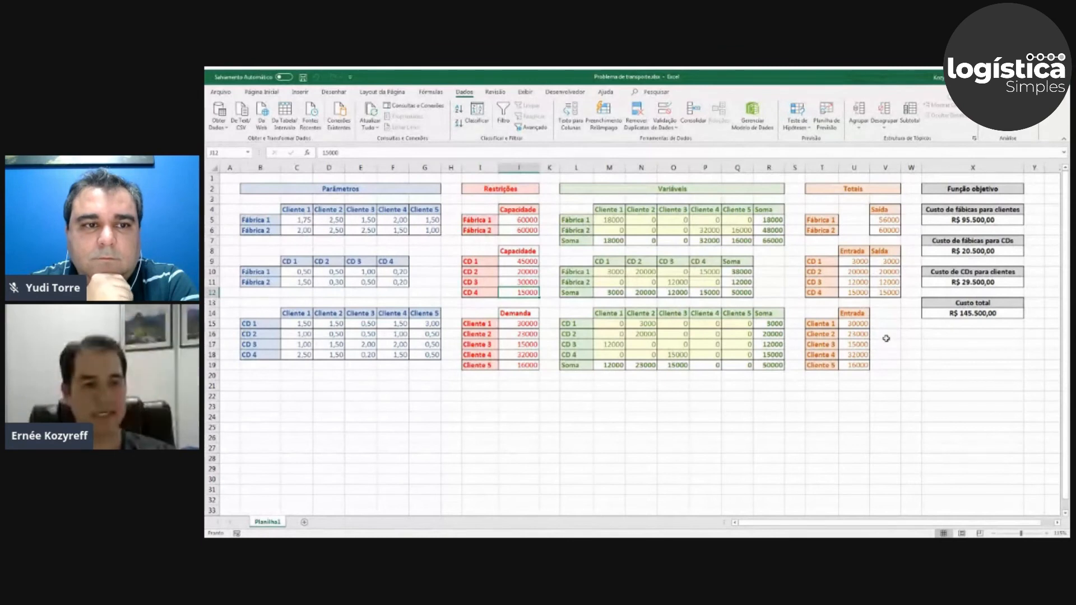
# Compare the clients' Entrada totals U15:U19 with their demands J15:J19.
pyautogui.click(860, 322)
pyautogui.moveTo(860, 323); pyautogui.dragTo(858, 365)
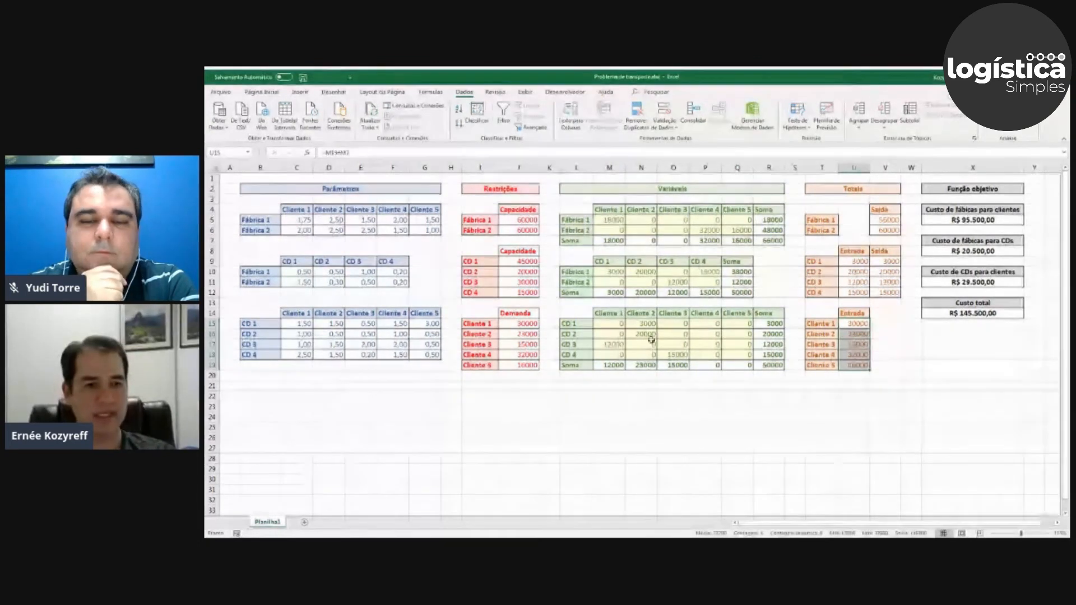
pyautogui.click(857, 324)
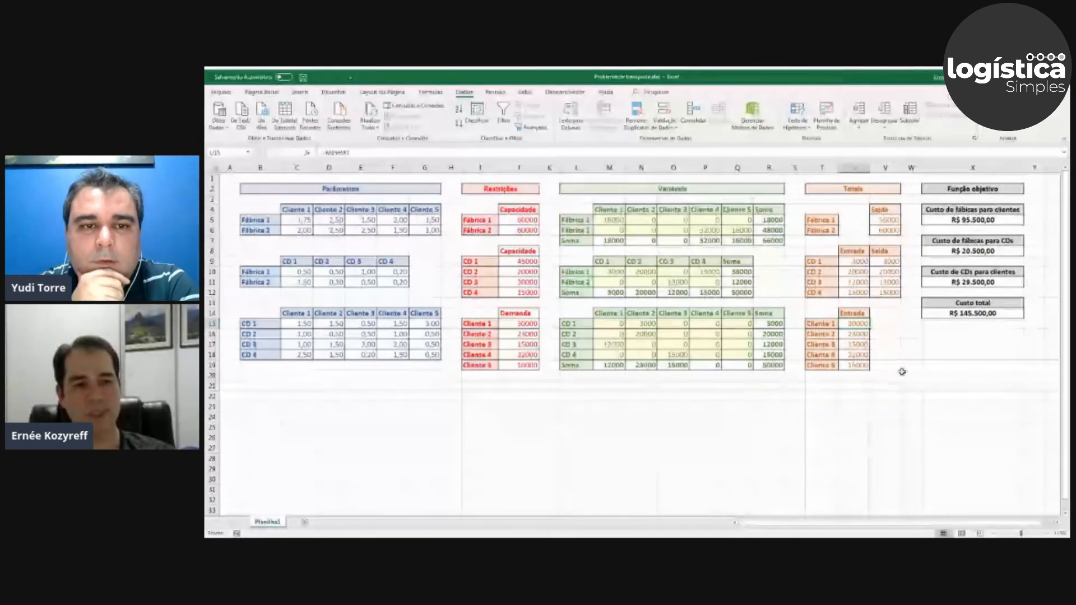
pyautogui.moveTo(854, 324); pyautogui.dragTo(861, 353)
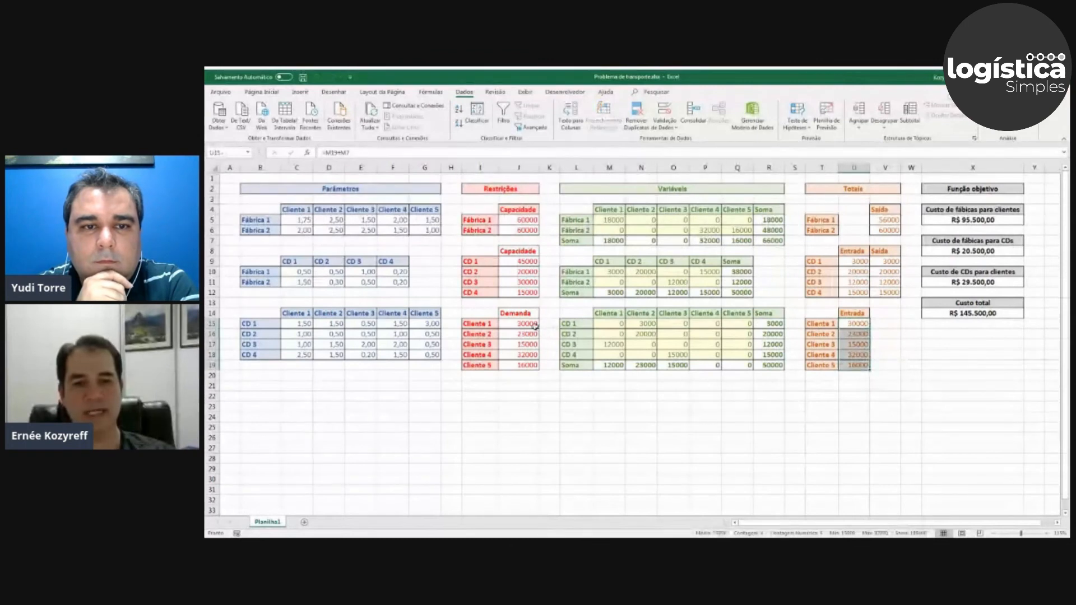
pyautogui.moveTo(518, 323); pyautogui.dragTo(531, 365)
pyautogui.click(532, 376)
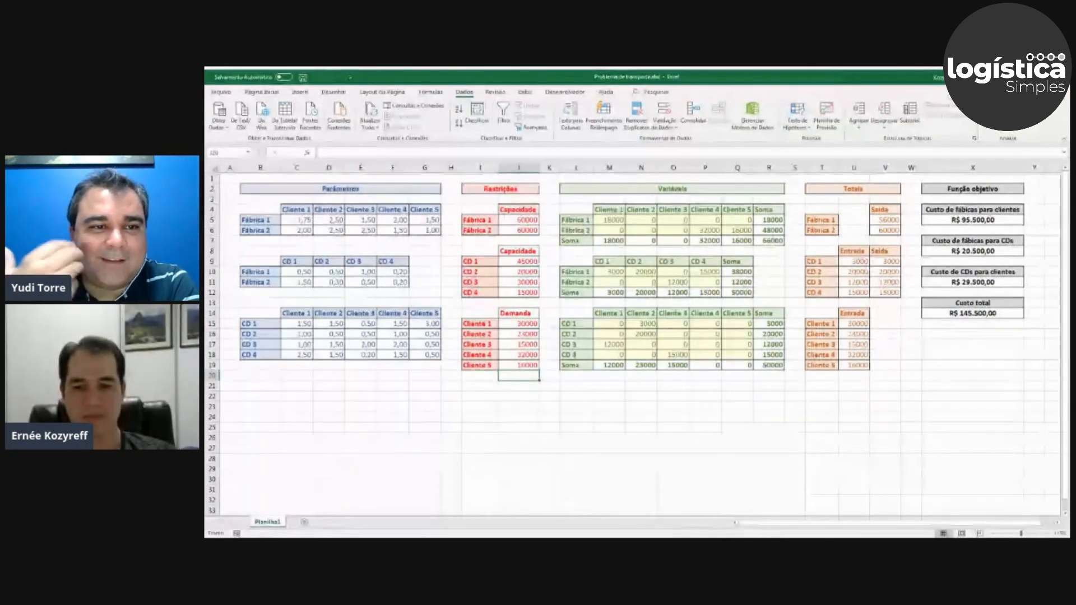
pyautogui.hotkey('alt', 'Tab')
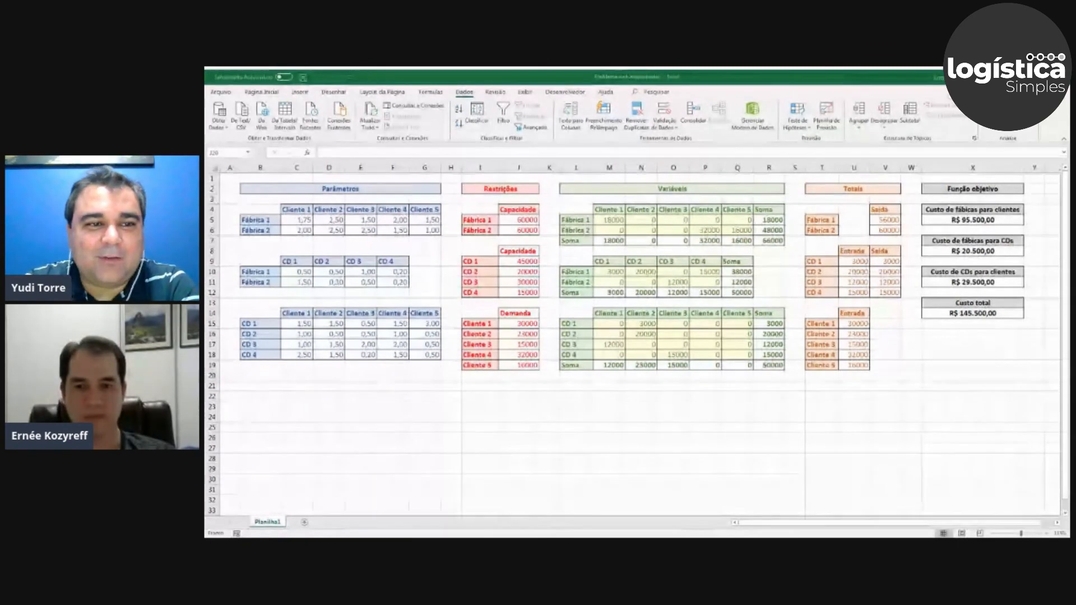